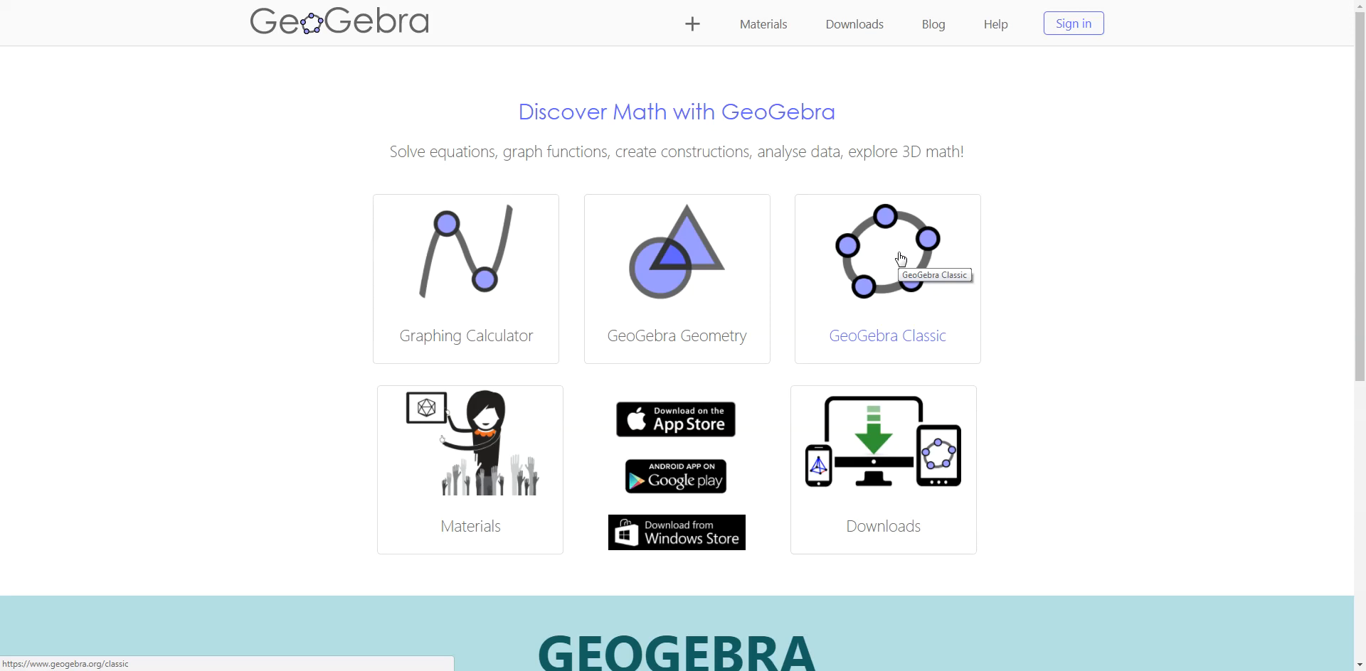
Step: Open GeoGebra Classic from the GeoGebra website and switch it to the Geometry perspective
click(900, 258)
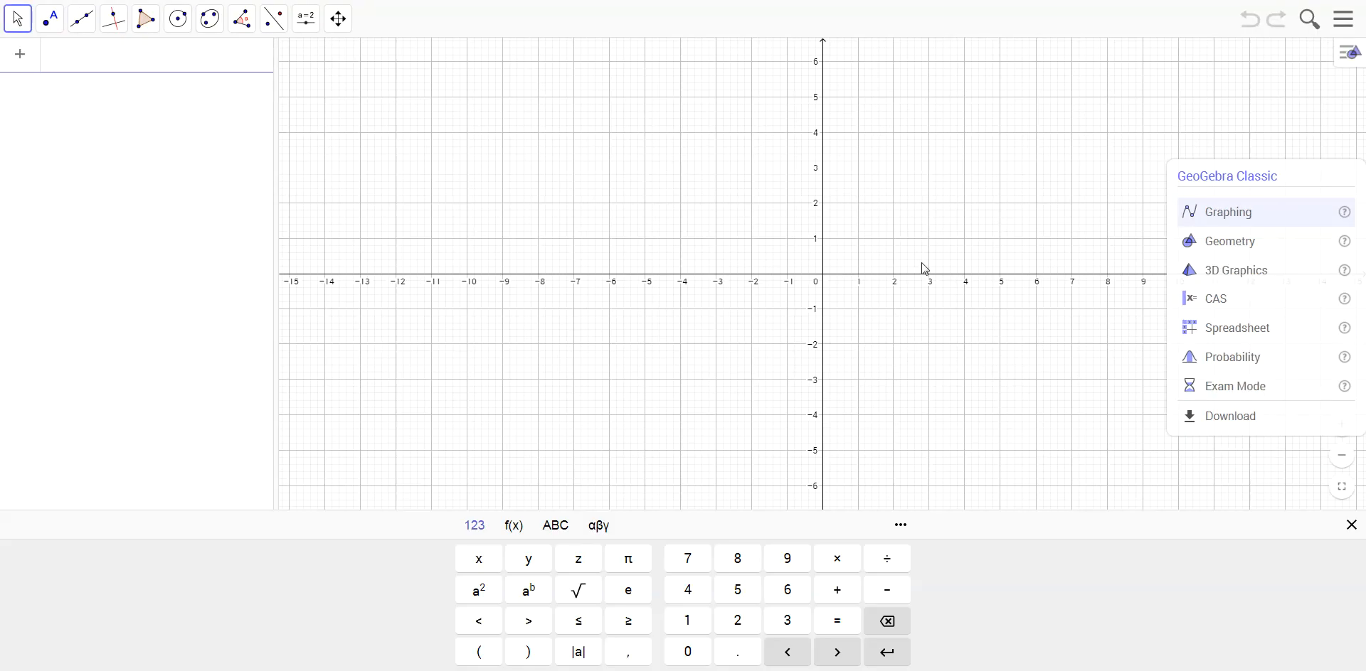
click(1233, 249)
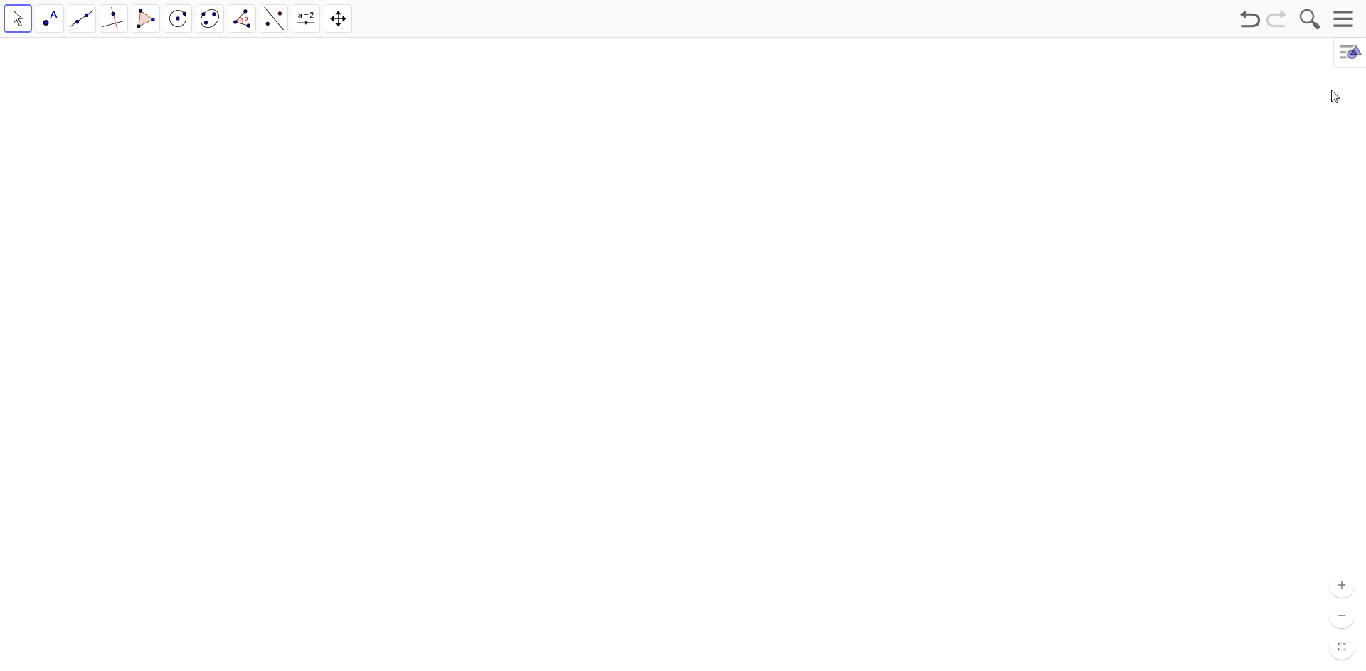
click(1350, 53)
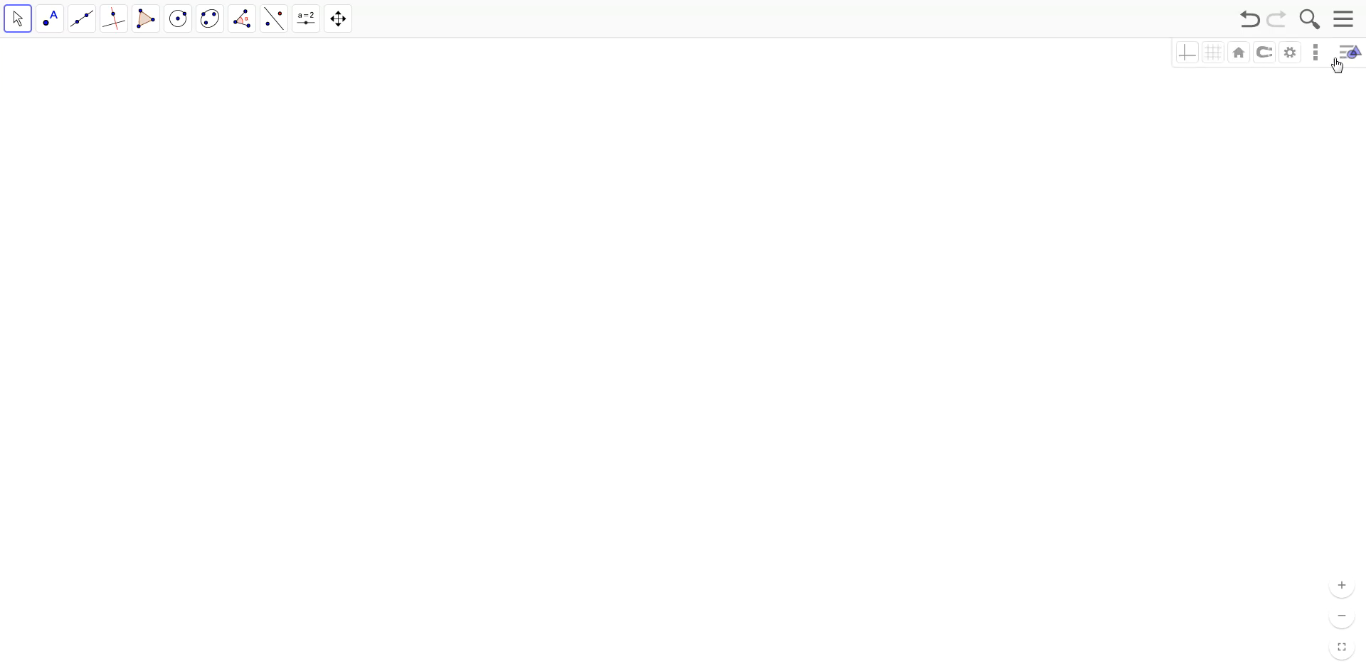
click(1349, 53)
click(1343, 28)
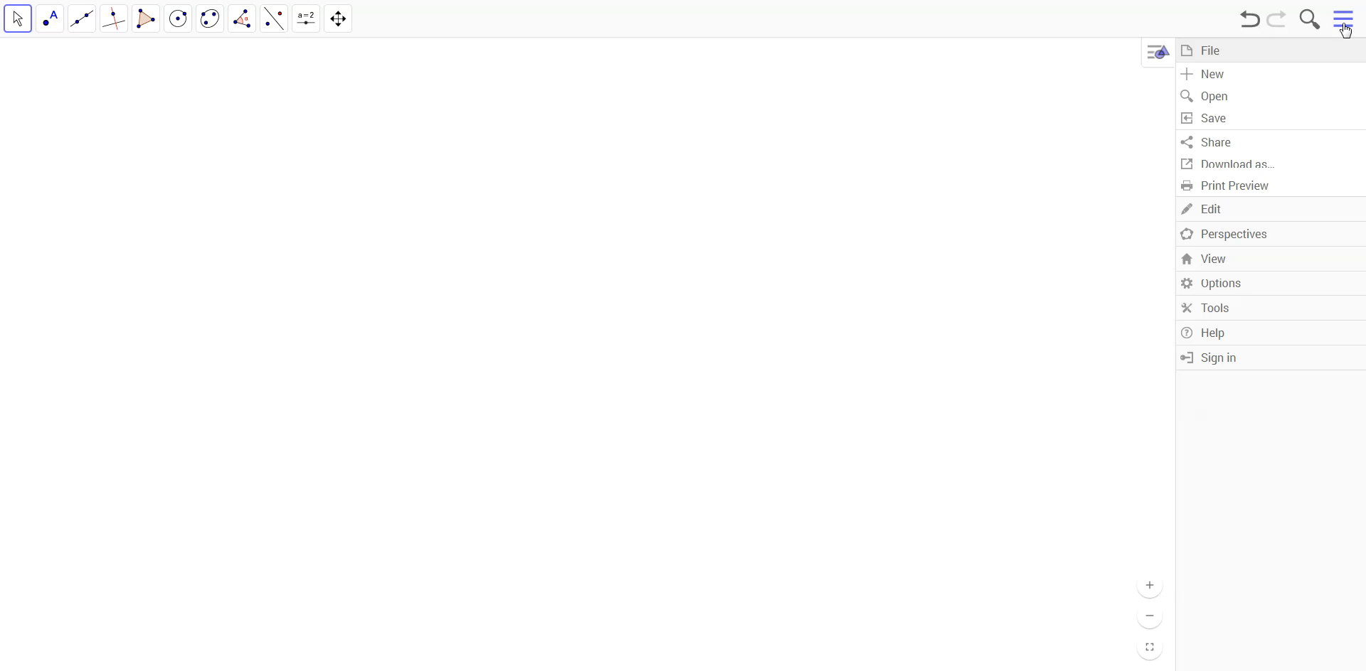
click(1344, 29)
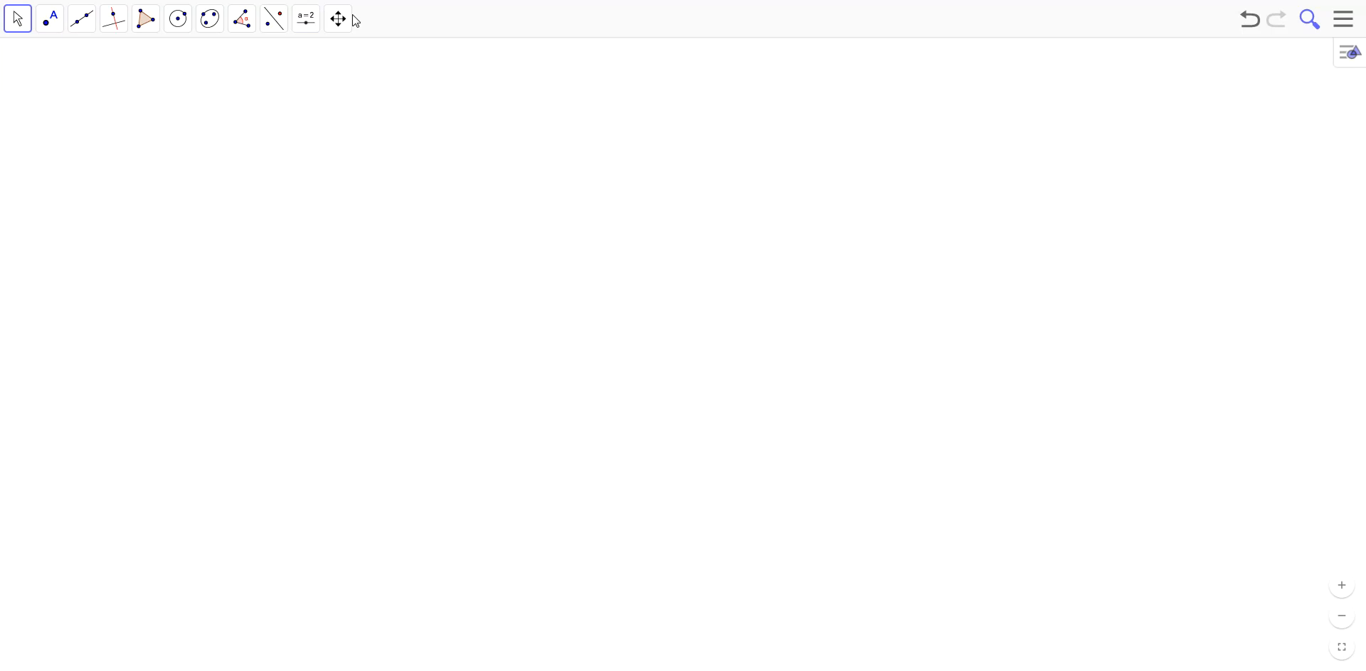
Step: Place a free point in the upper part of the empty canvas, slightly off its centre
click(49, 18)
click(466, 264)
click(1351, 61)
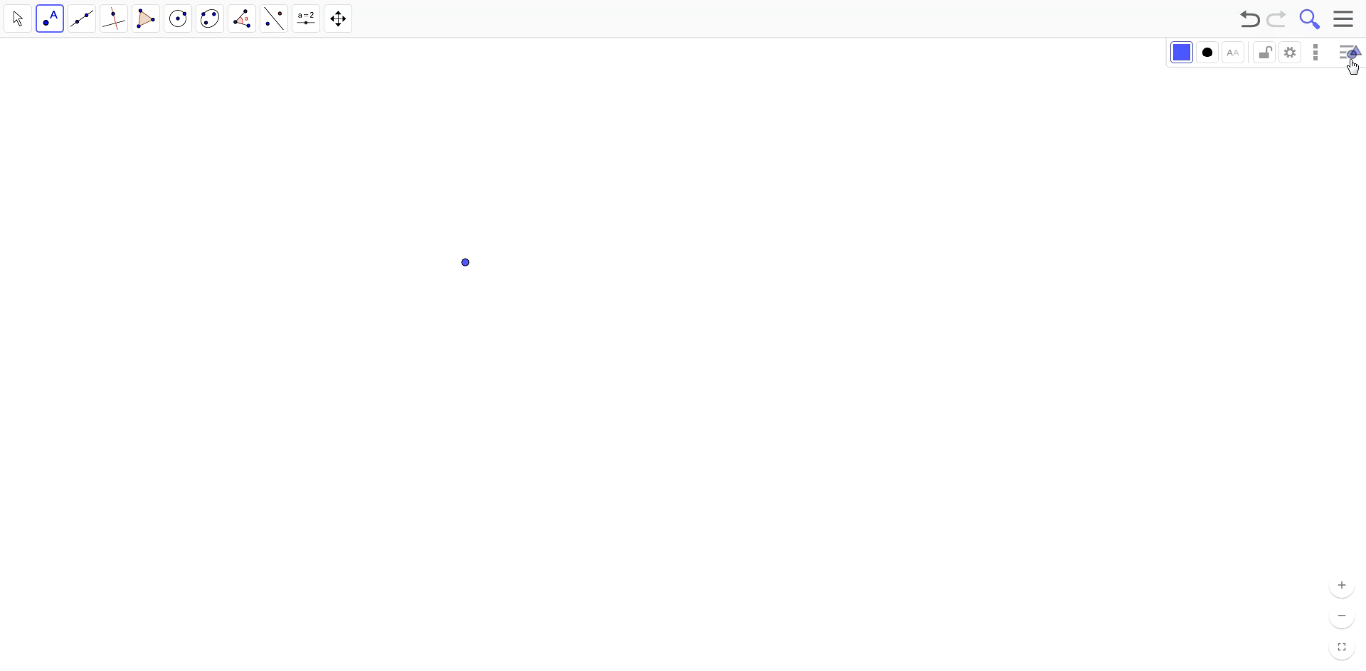
Step: Set labeling to All New Objects and show the label of the existing point A
click(1350, 23)
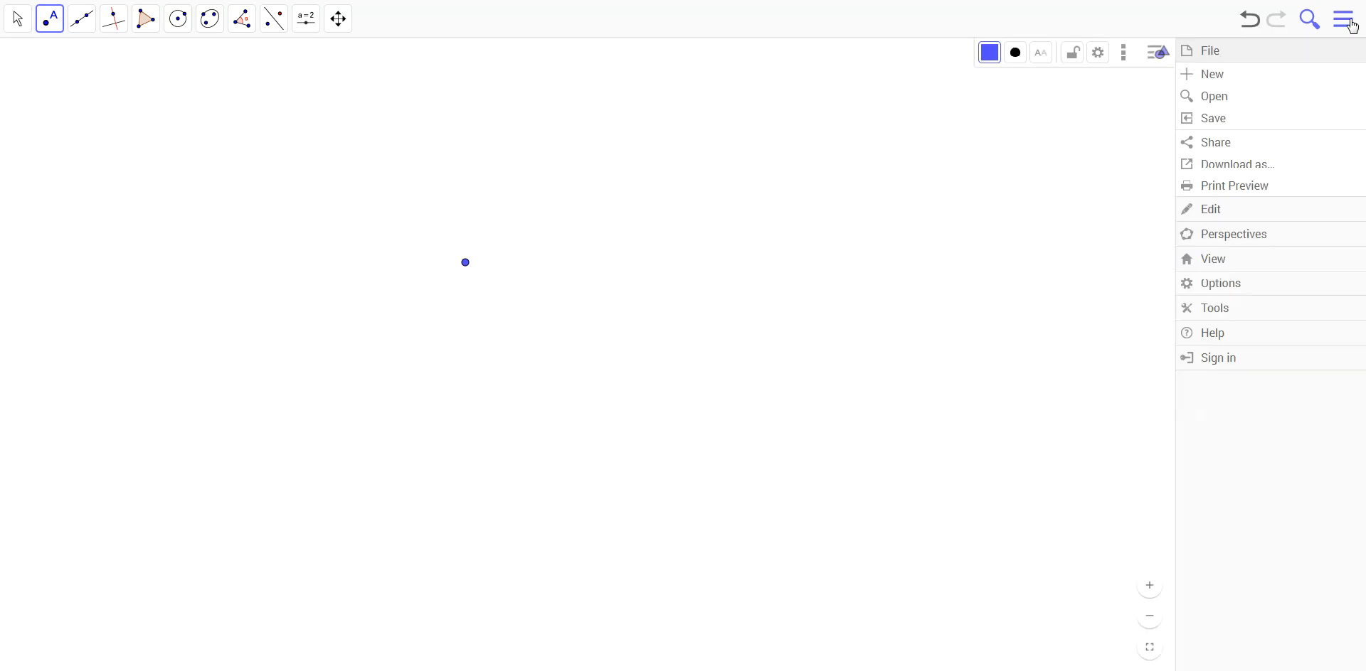
click(1223, 292)
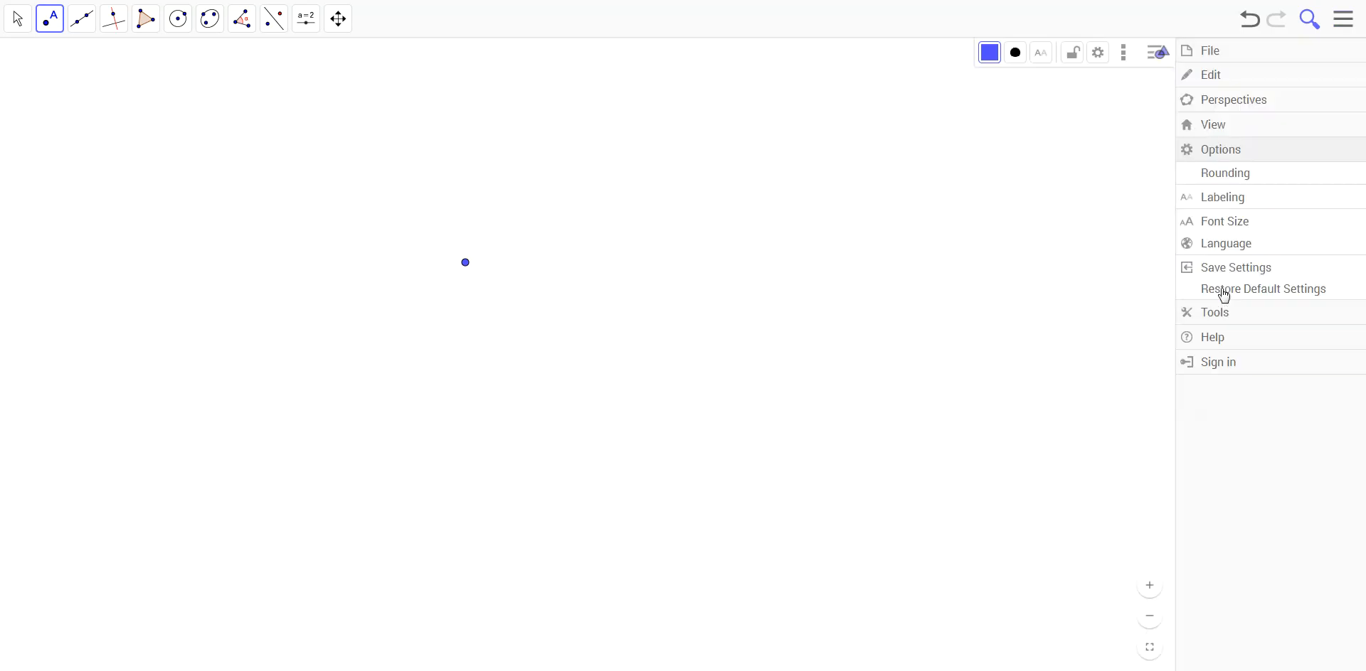
click(1216, 198)
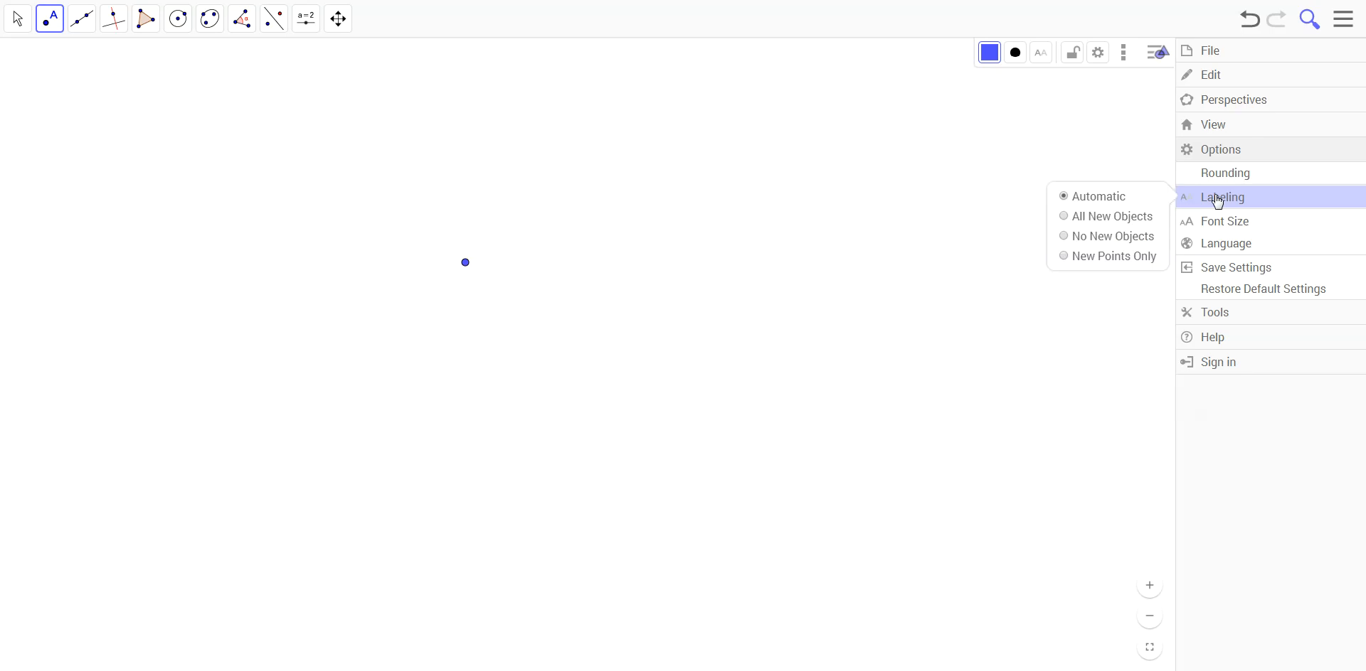
click(1081, 216)
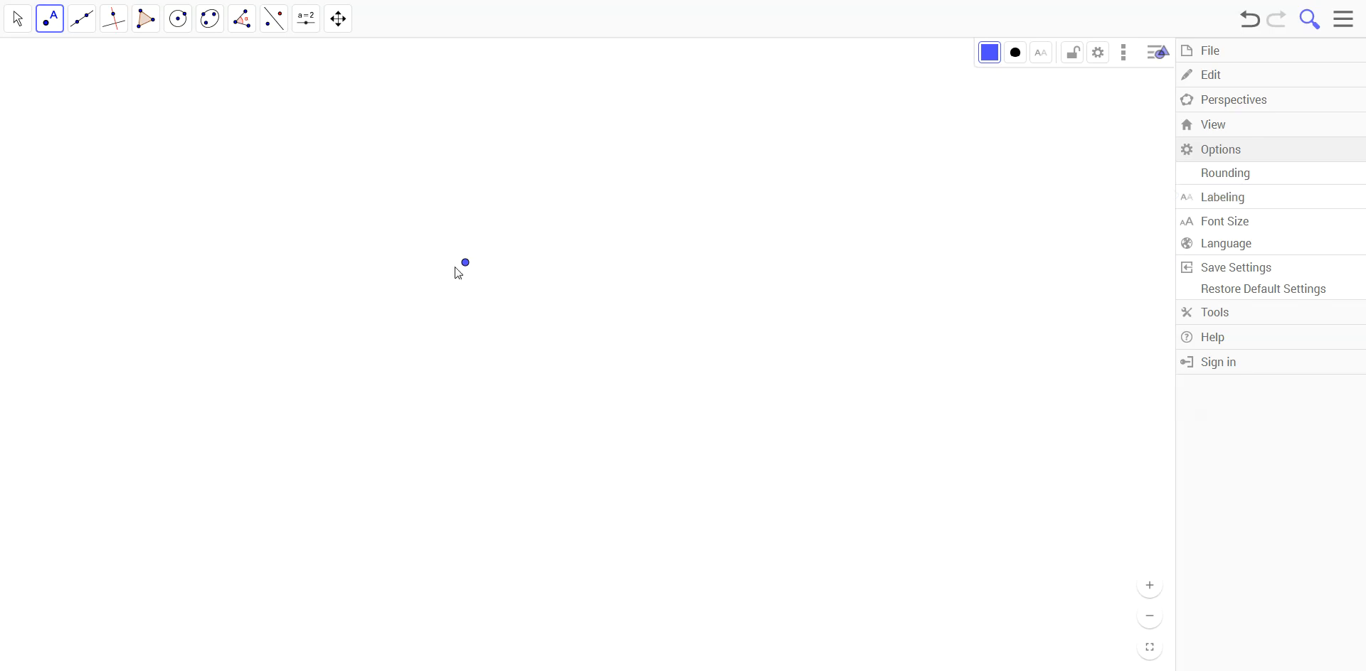
right_click(468, 265)
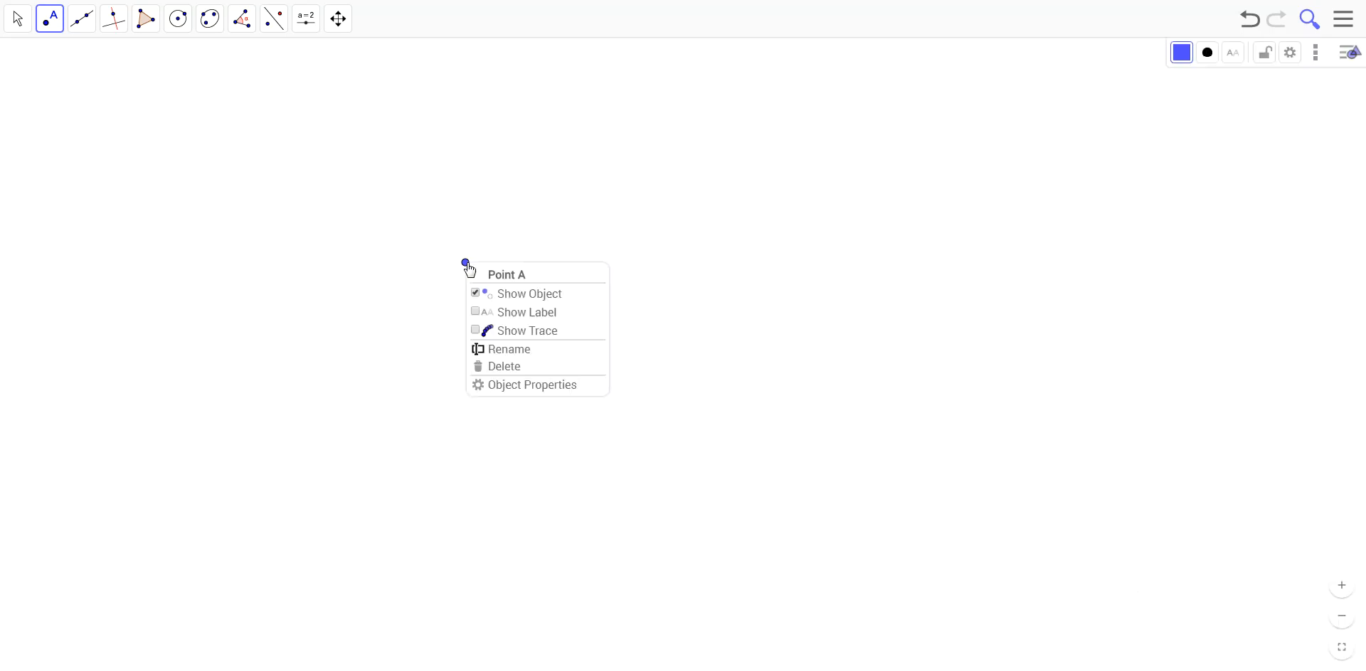
click(478, 320)
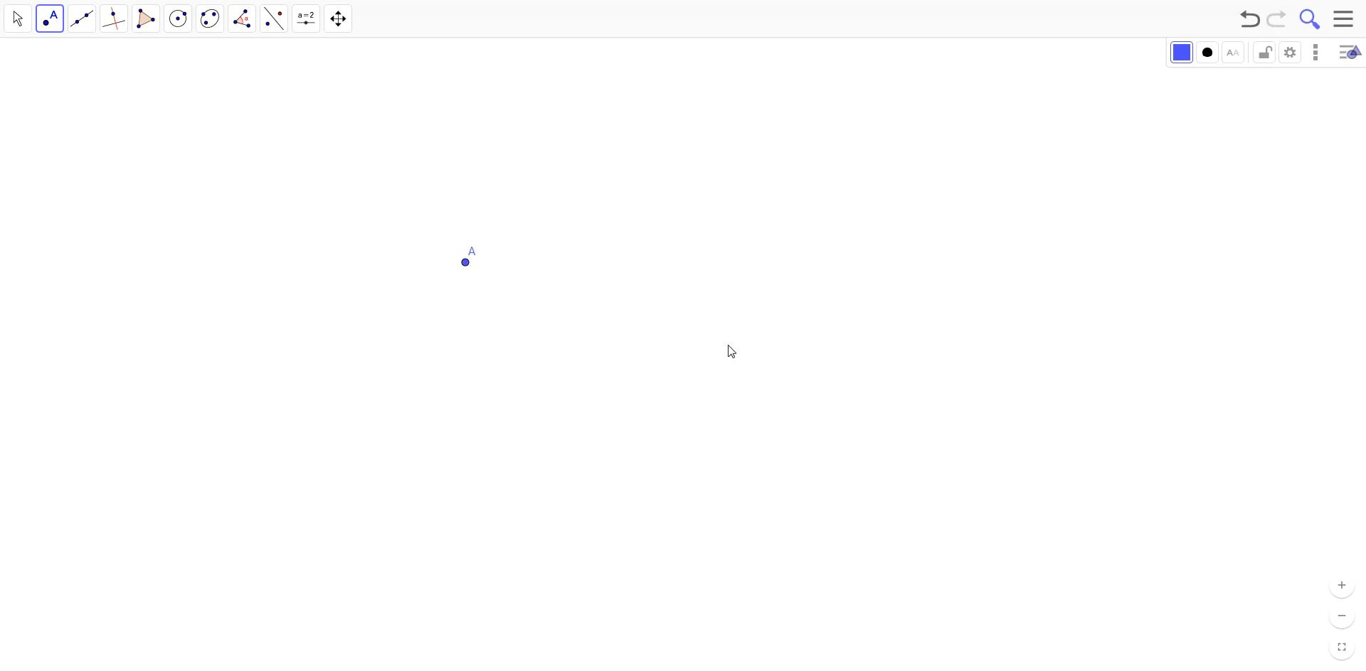
Step: Draw two separate segments, a rising one beginning beside point A and a steep one on the opposite side of A
click(85, 30)
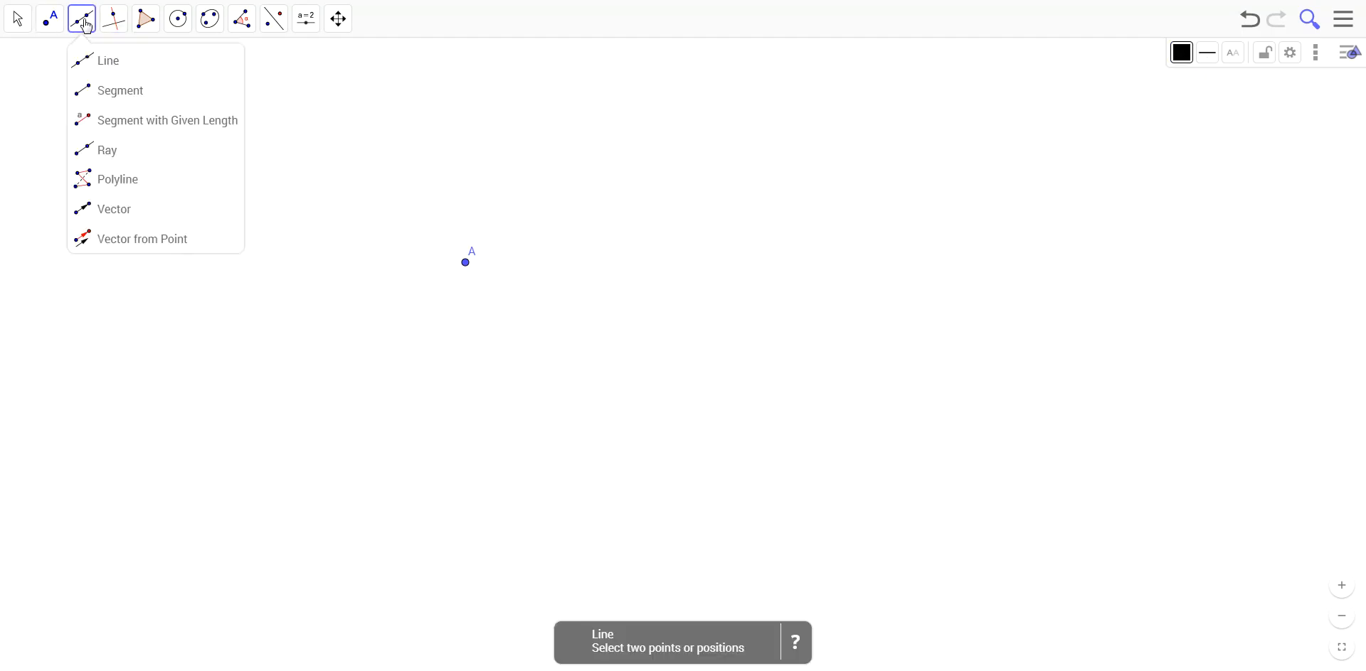
click(107, 90)
click(525, 264)
click(758, 191)
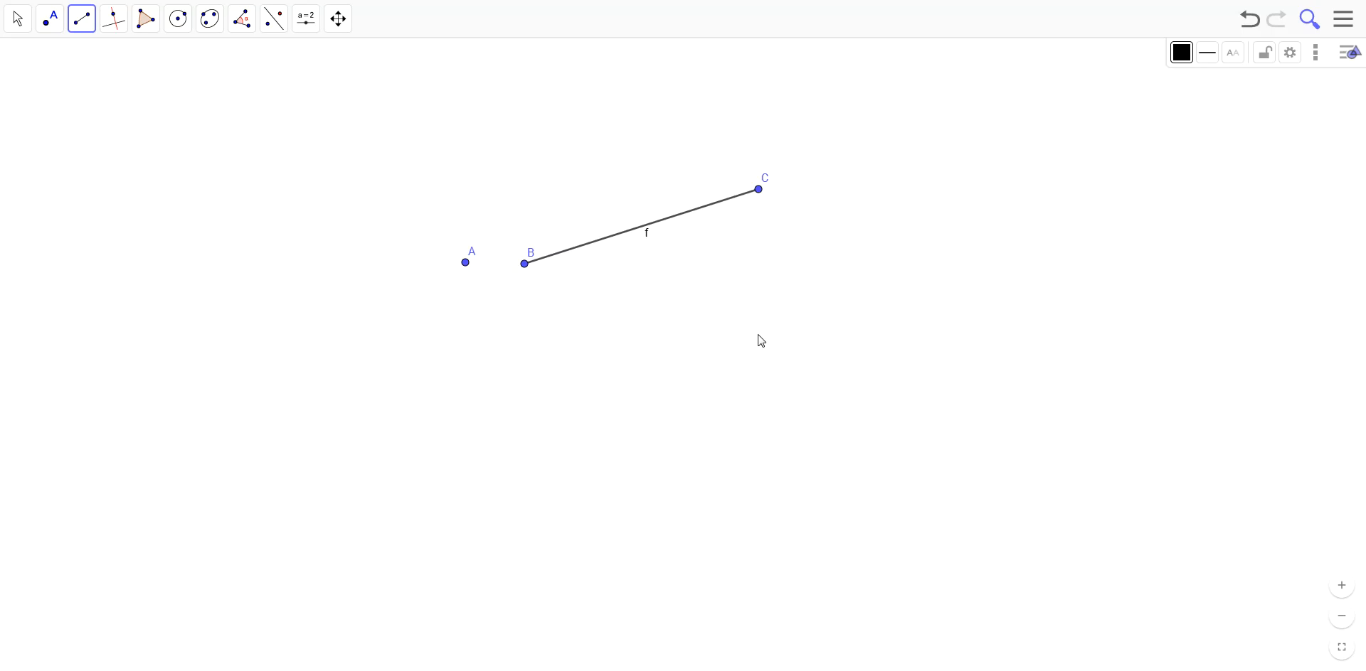
click(290, 362)
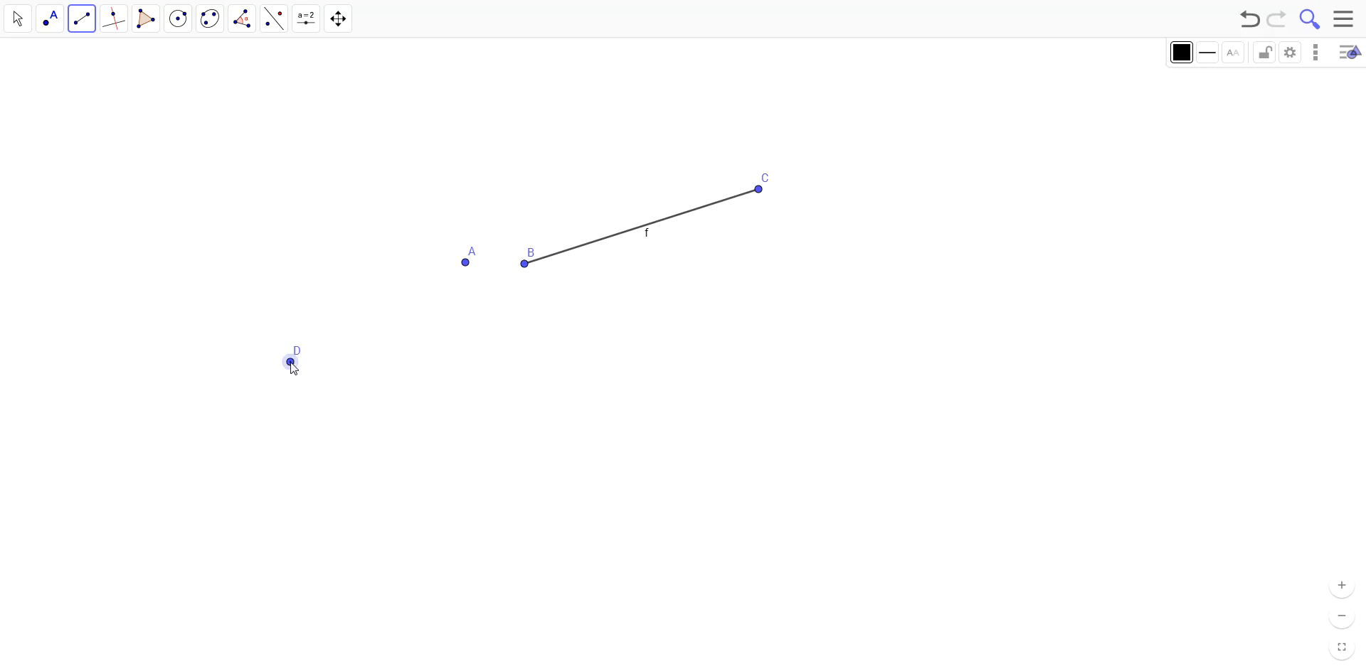
click(270, 198)
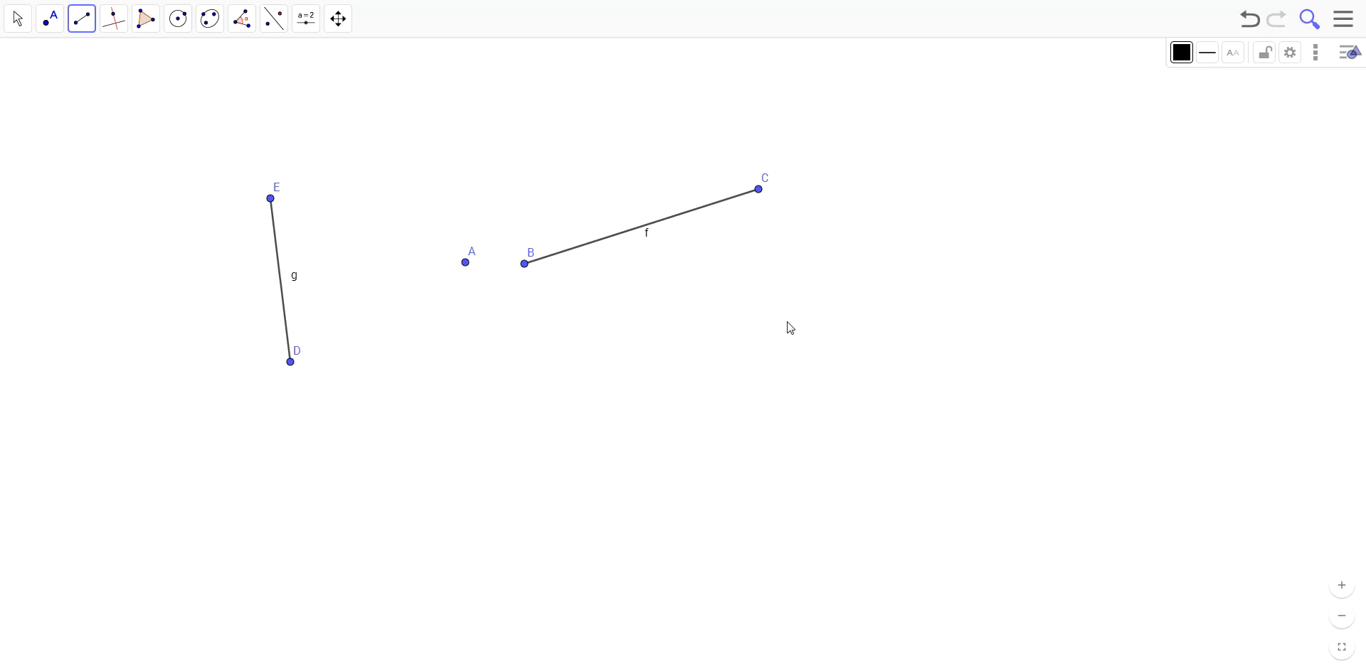
Step: Draw a gently rising line through two new points below point A and segment BC
click(95, 26)
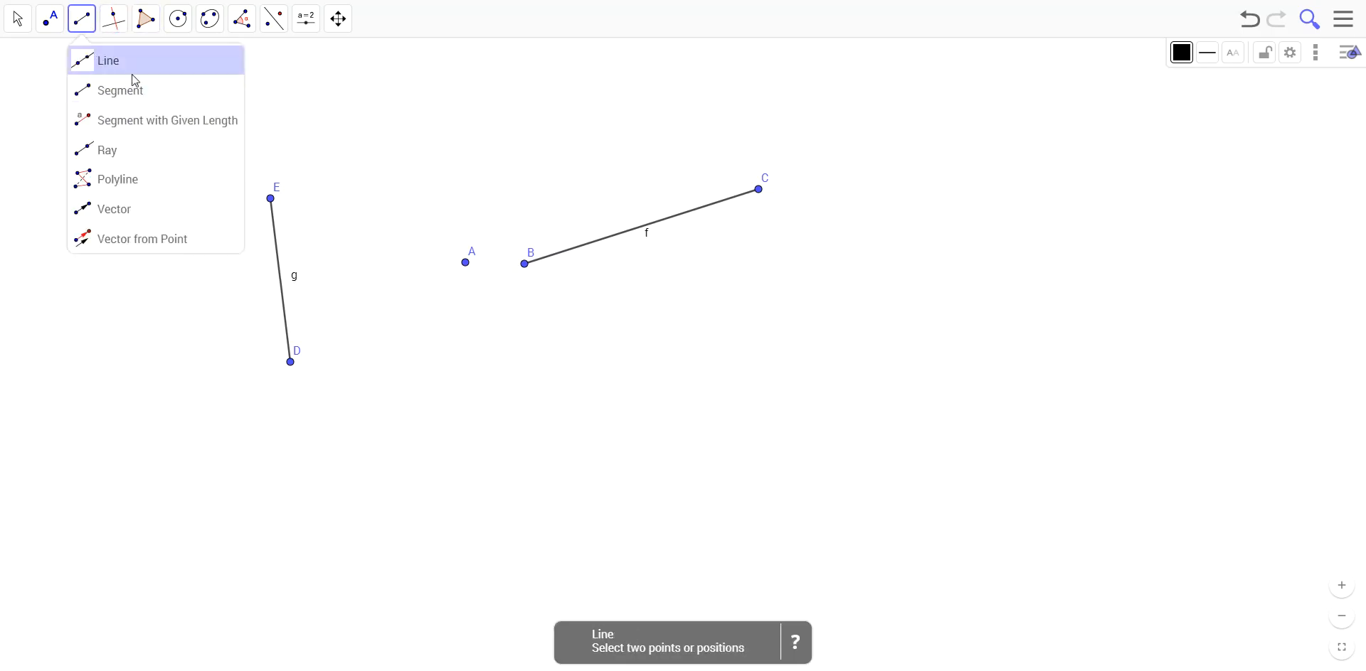
click(97, 63)
click(493, 358)
click(801, 285)
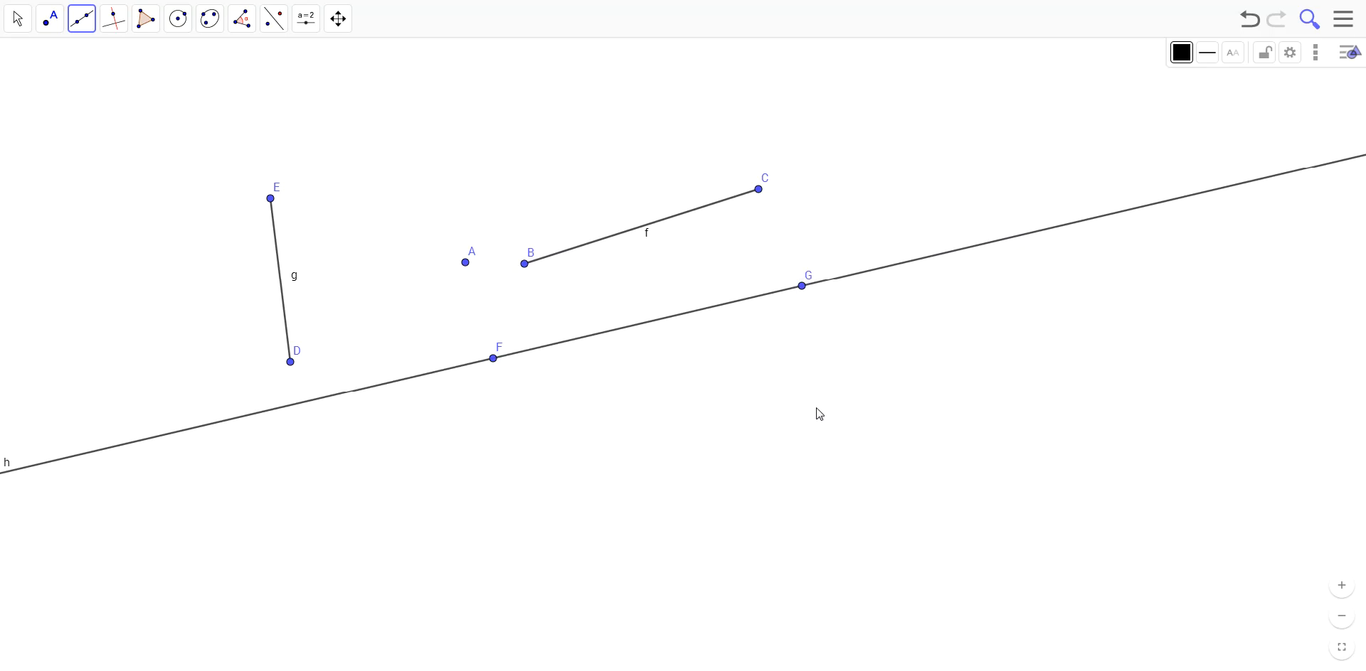
Step: Construct a line parallel to segment DE through point A
click(78, 25)
mouse_move(144, 25)
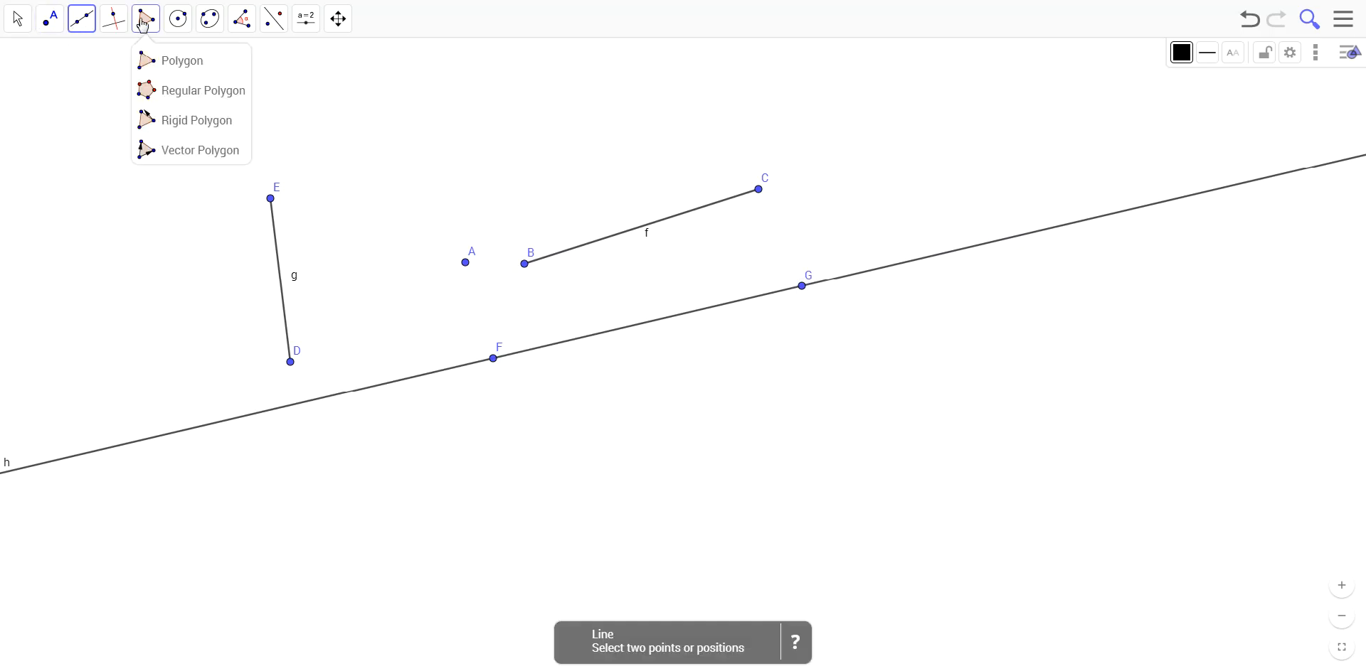
click(135, 90)
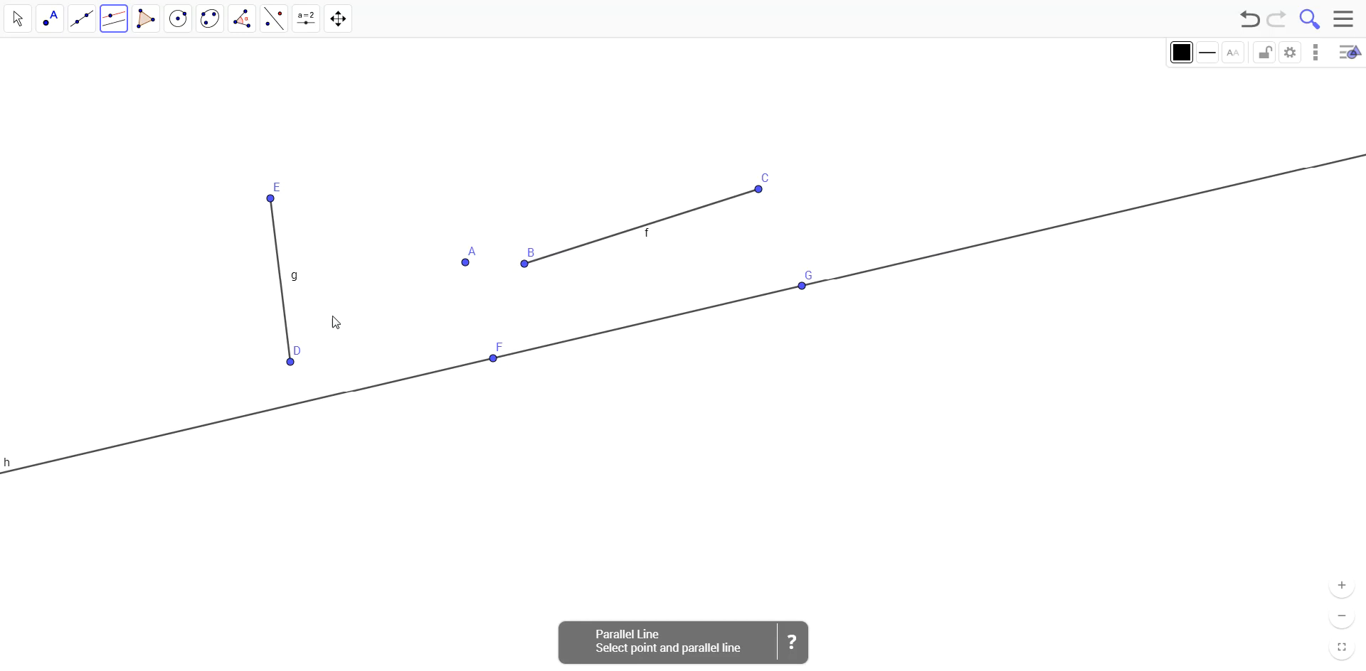
click(277, 248)
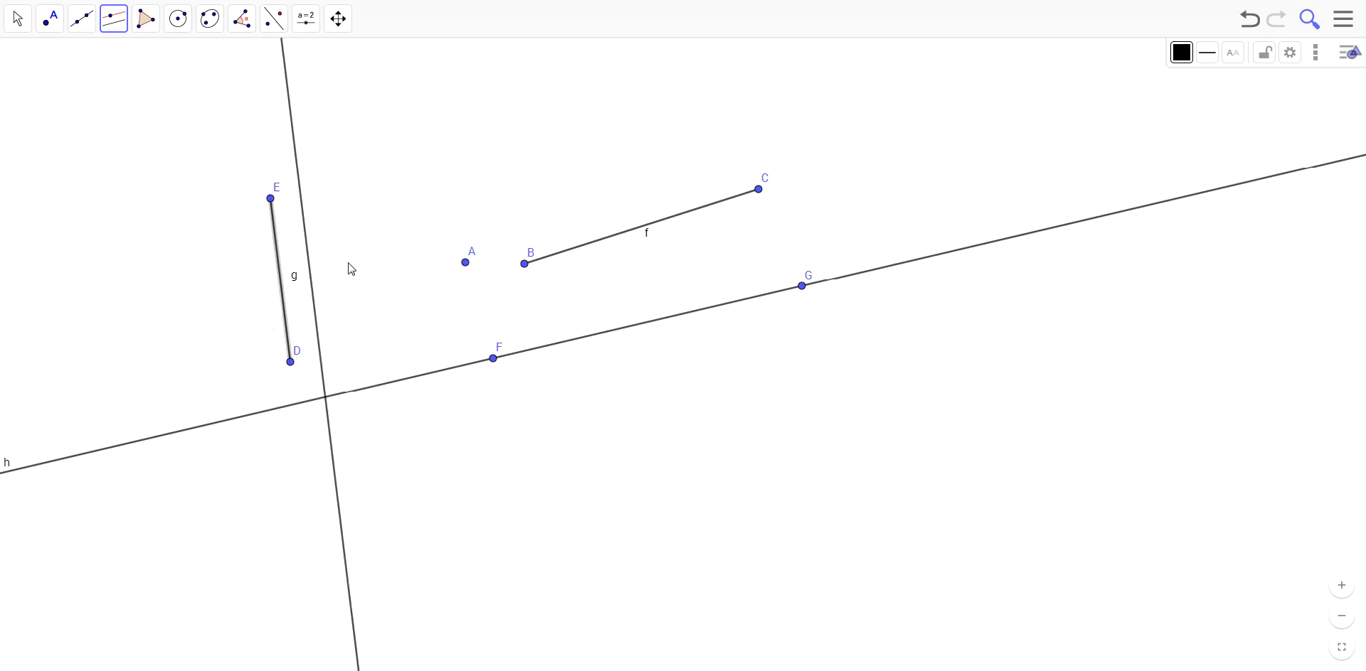
click(465, 262)
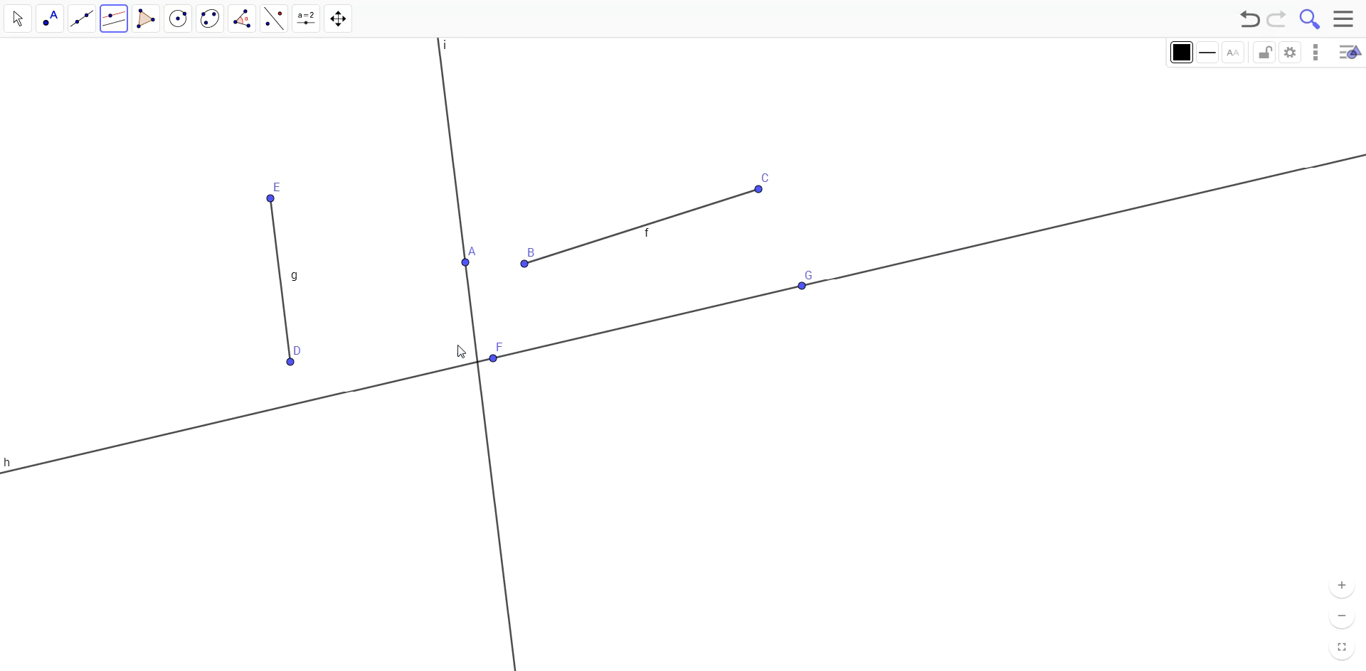
Step: Construct the perpendicular bisector of segment DE
click(117, 24)
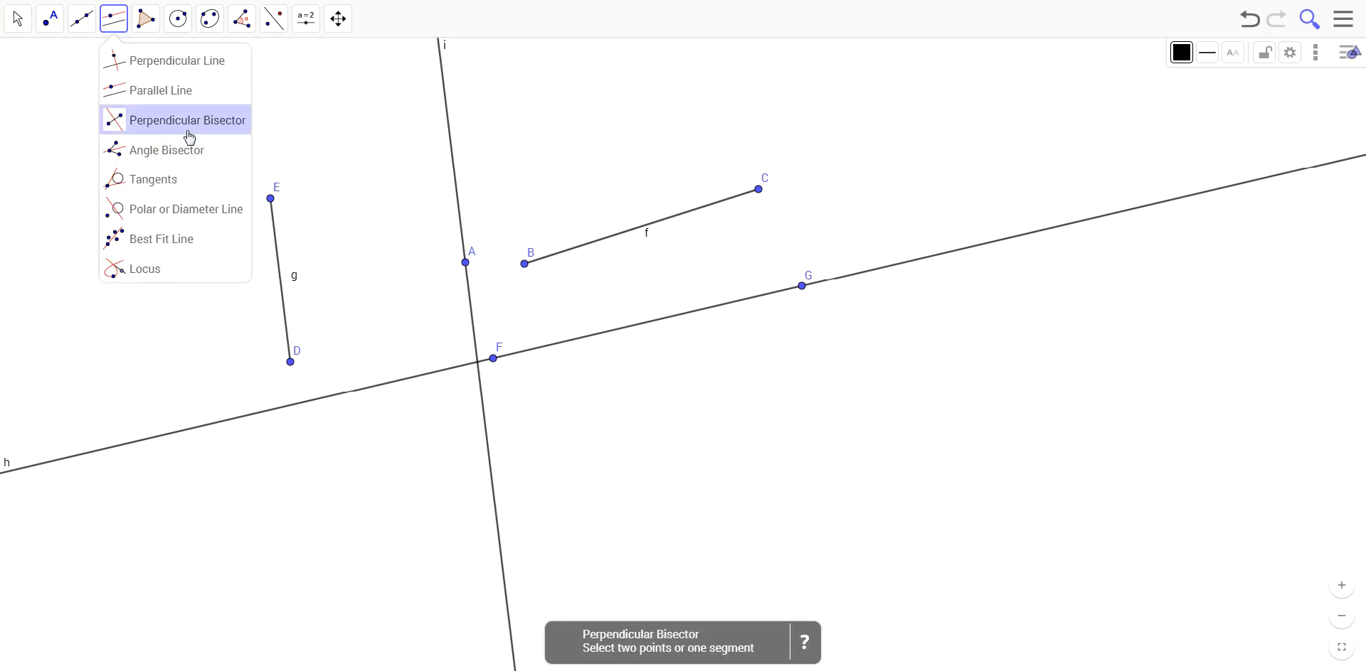
click(190, 136)
click(278, 258)
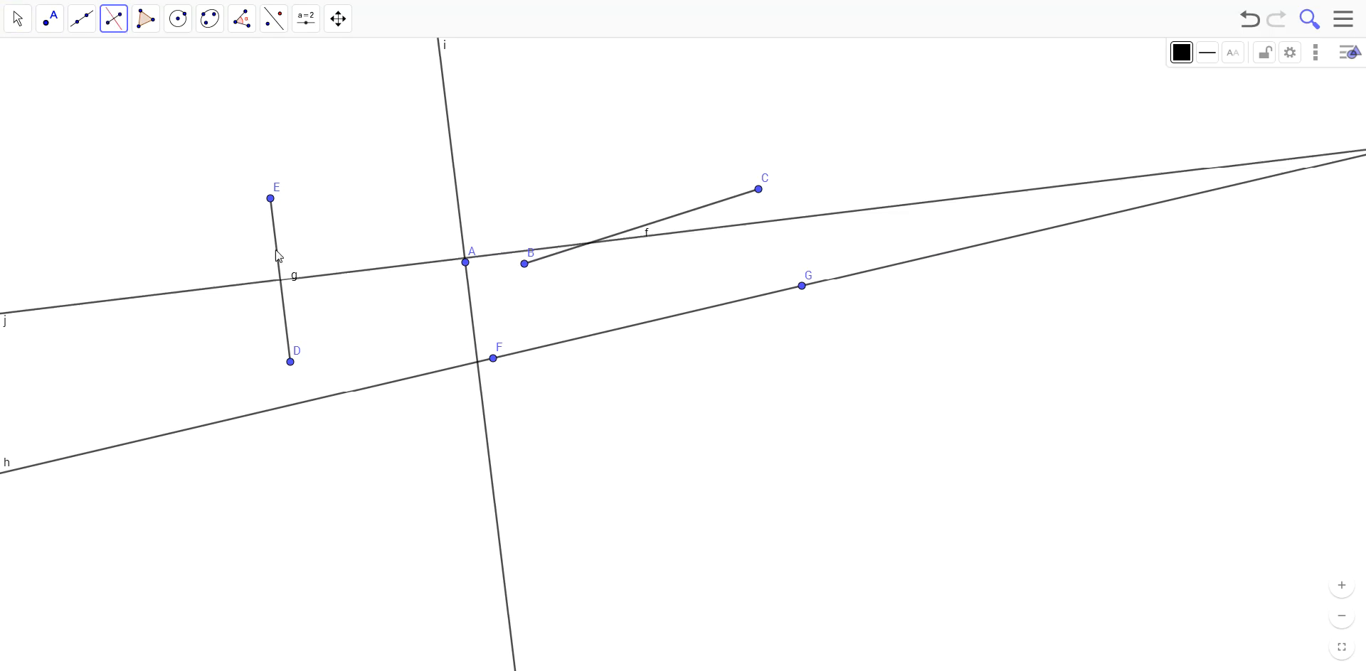
Step: Abandon the second perpendicular bisector started at point A and undo the bisector of segment DE
click(465, 263)
right_click(449, 371)
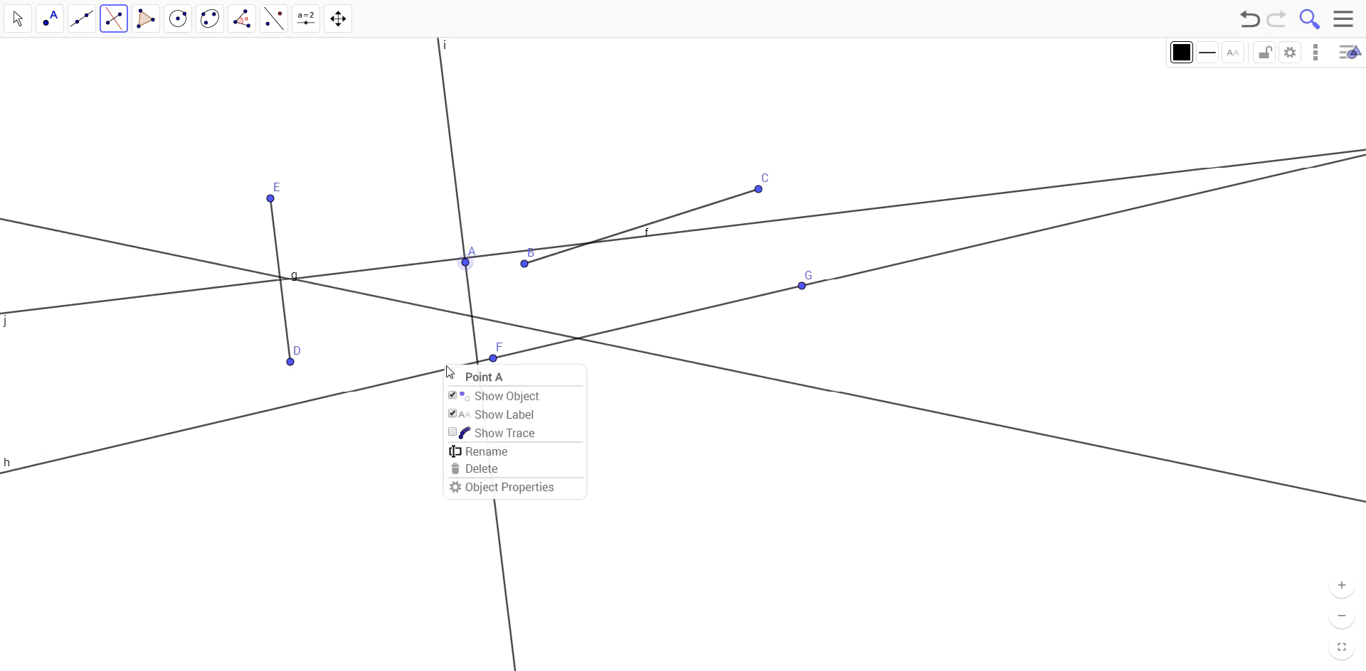
click(415, 313)
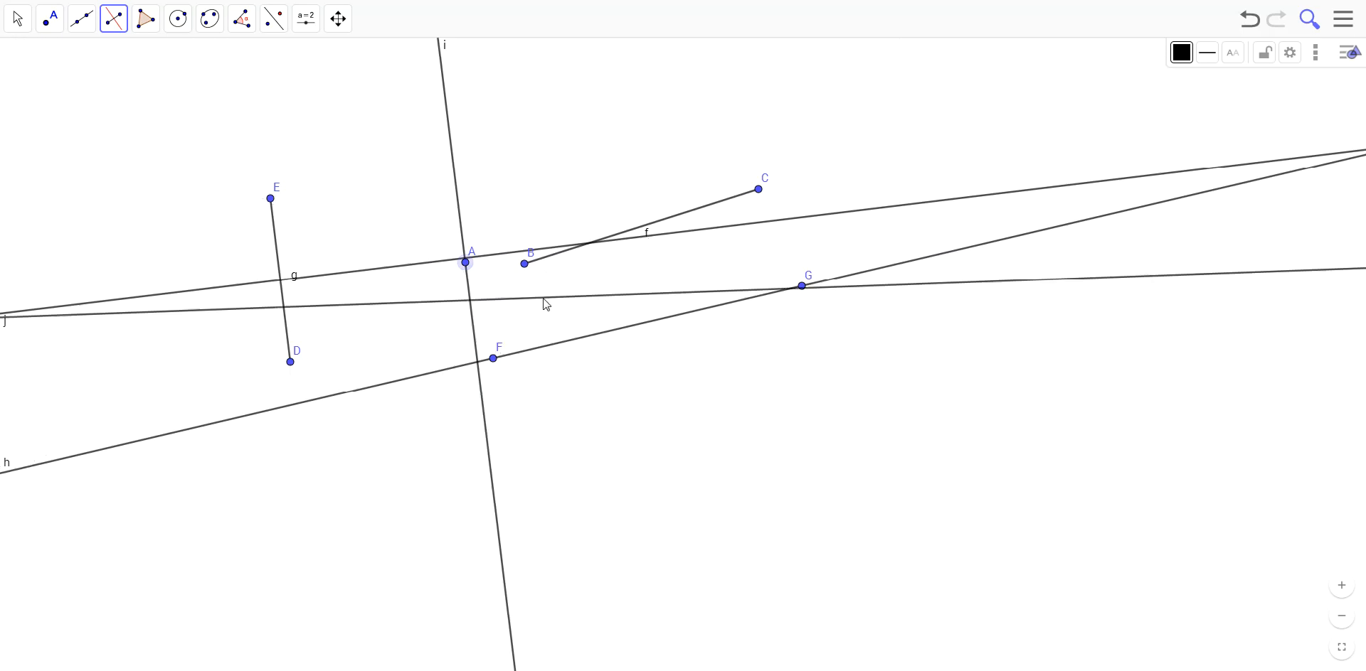
key(ctrl+z)
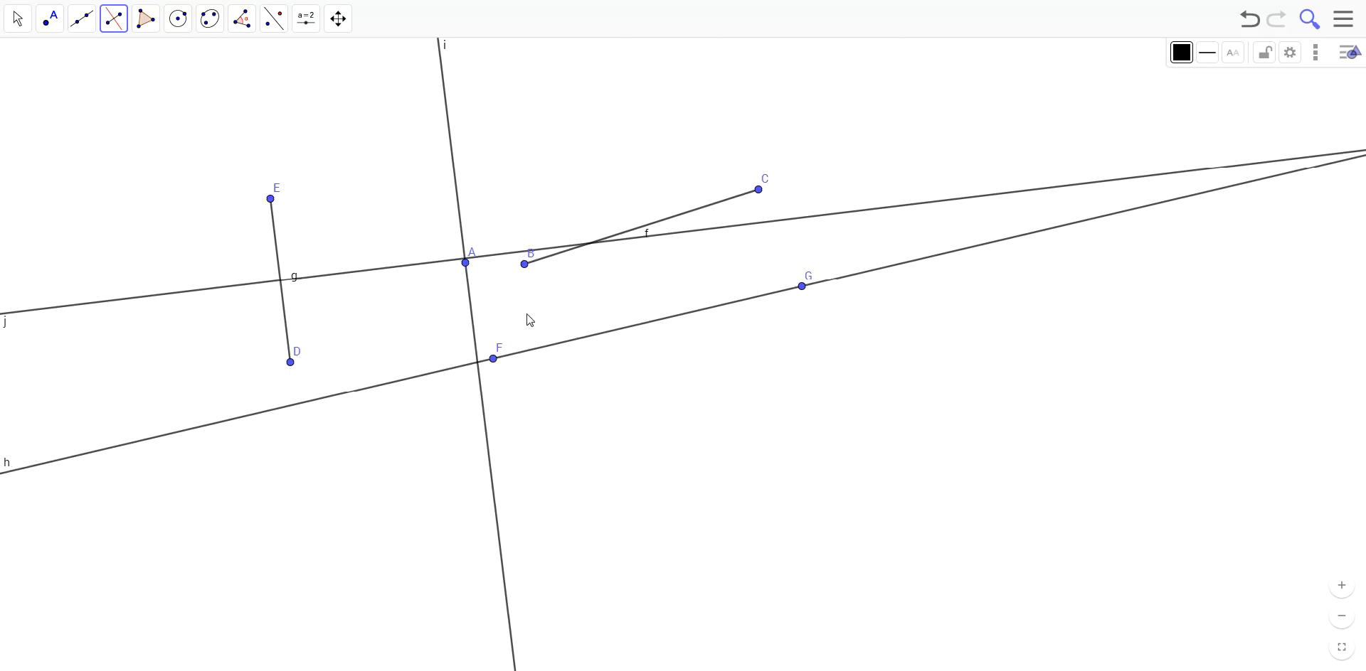
key(ctrl+z)
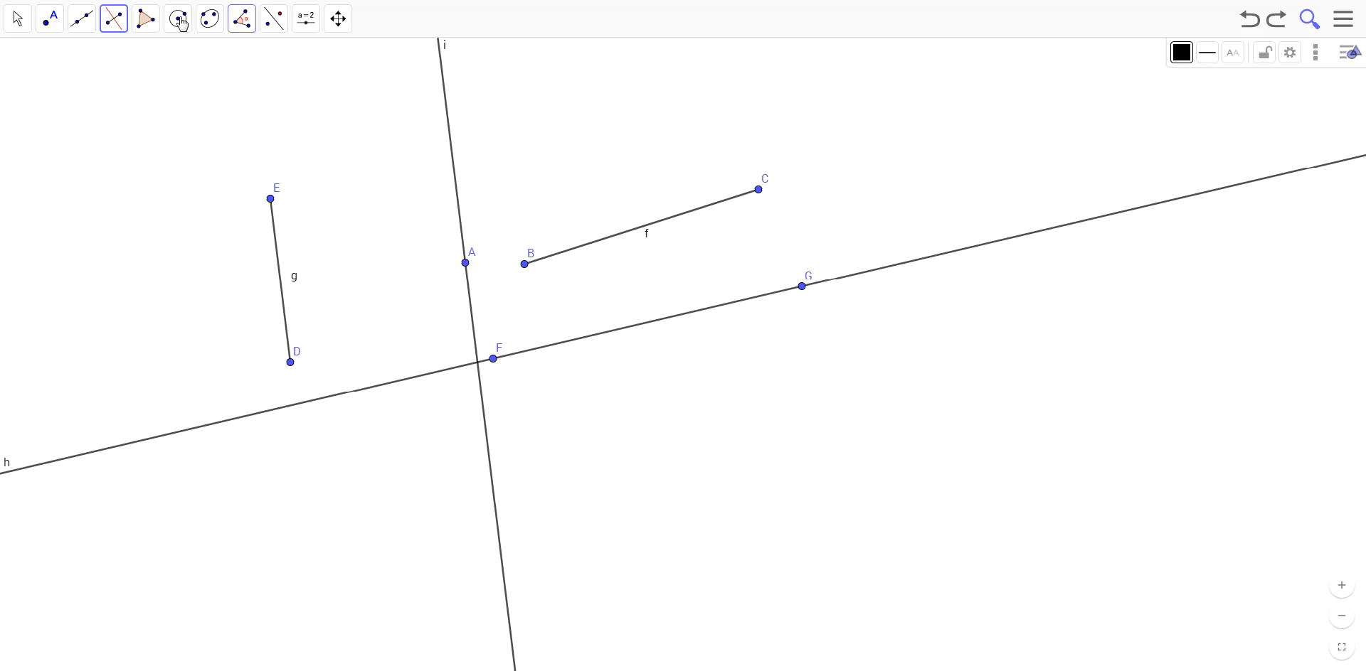
Step: Draw a triangle with the Polygon tool below line FG, closing it at its first vertex
click(145, 17)
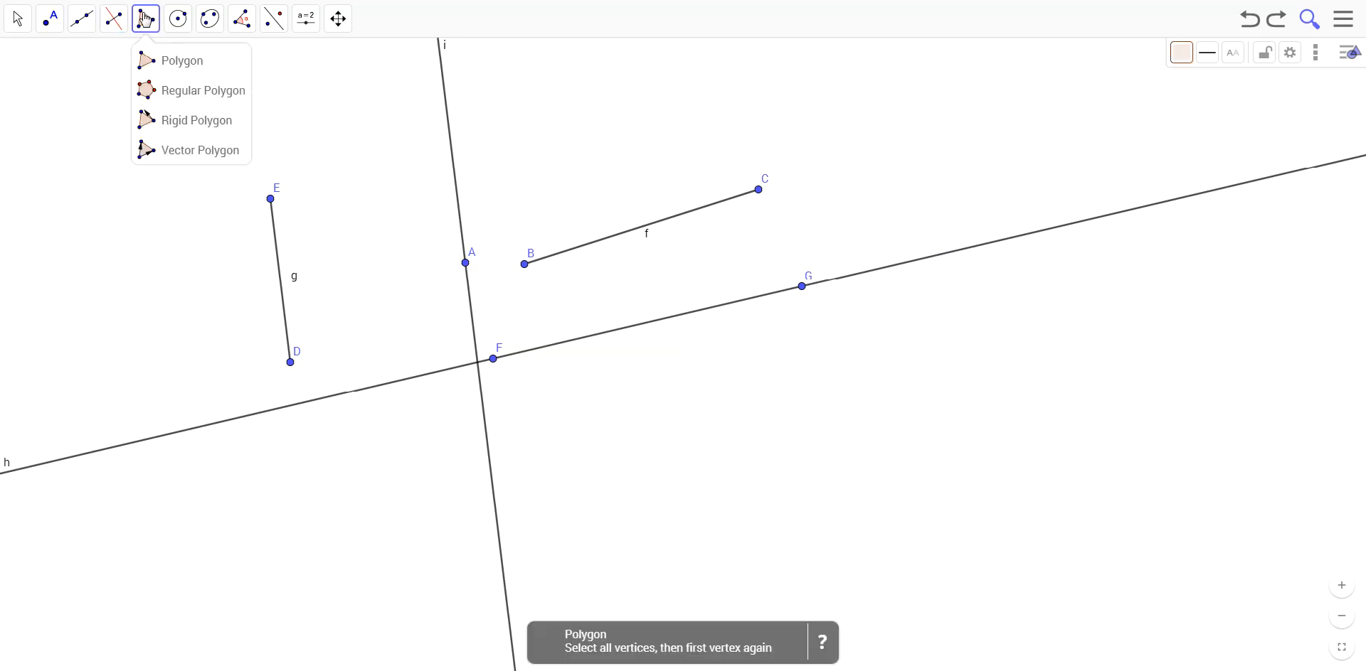
click(179, 74)
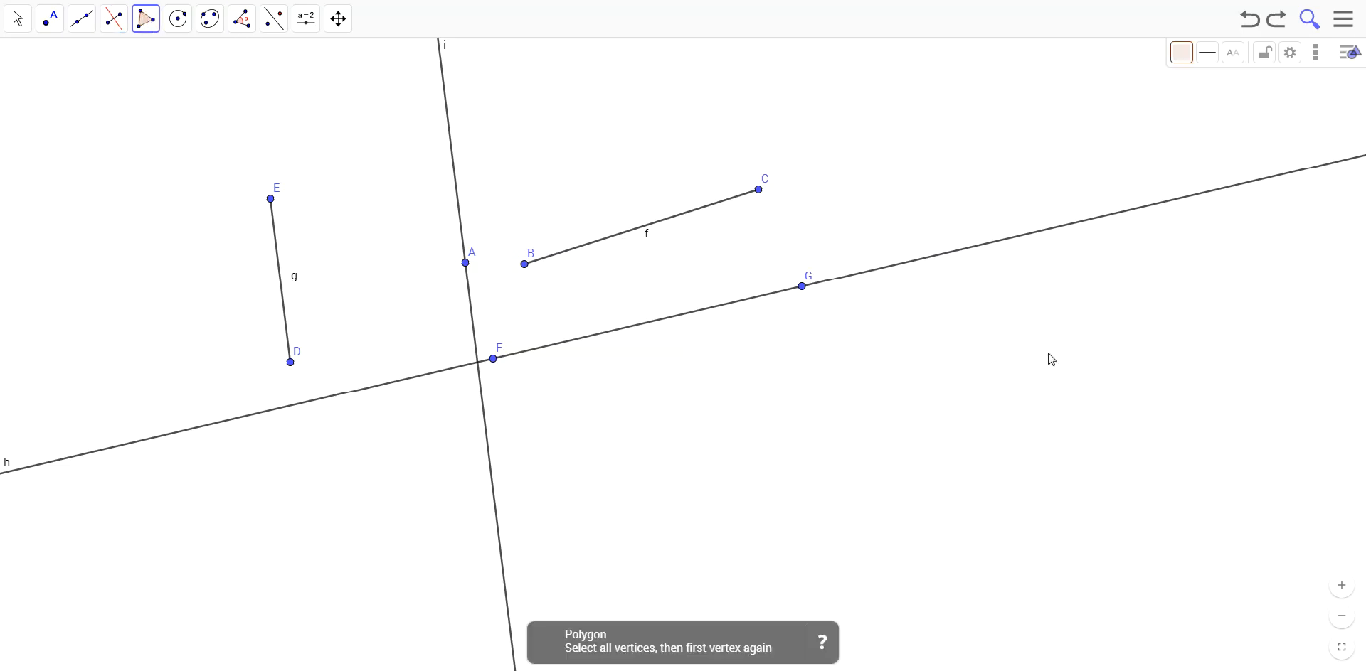
click(757, 351)
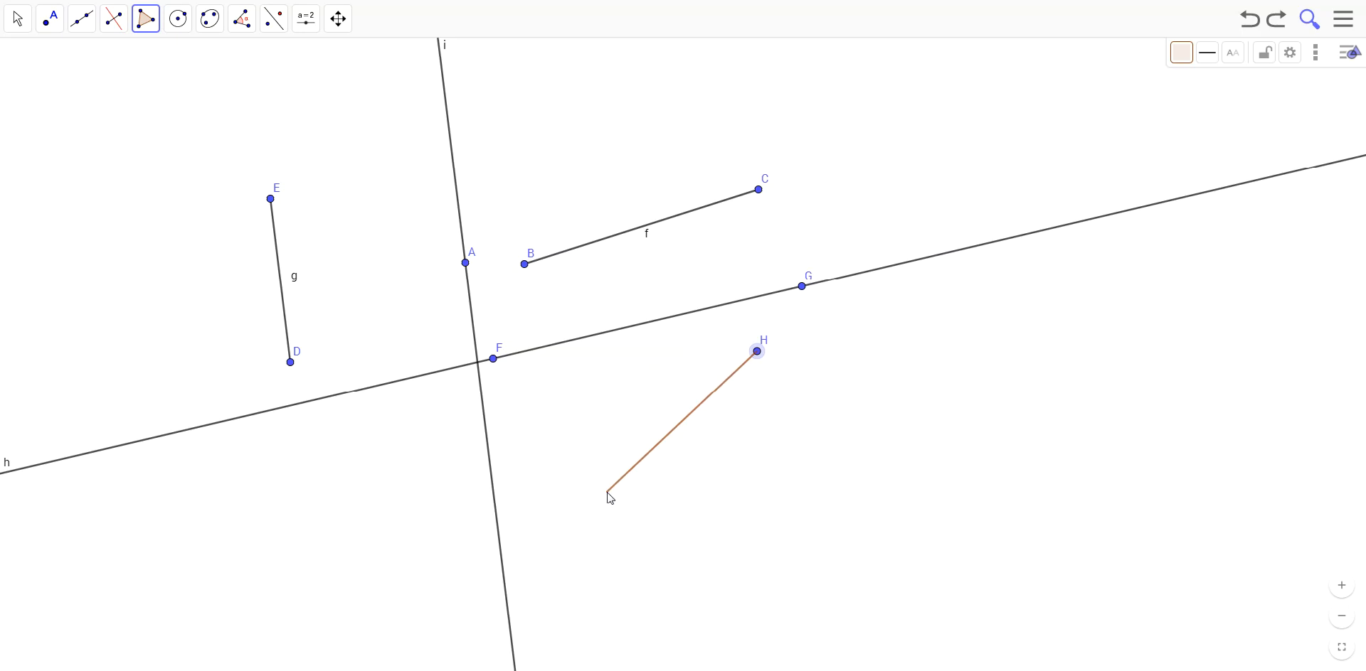
click(607, 492)
click(806, 520)
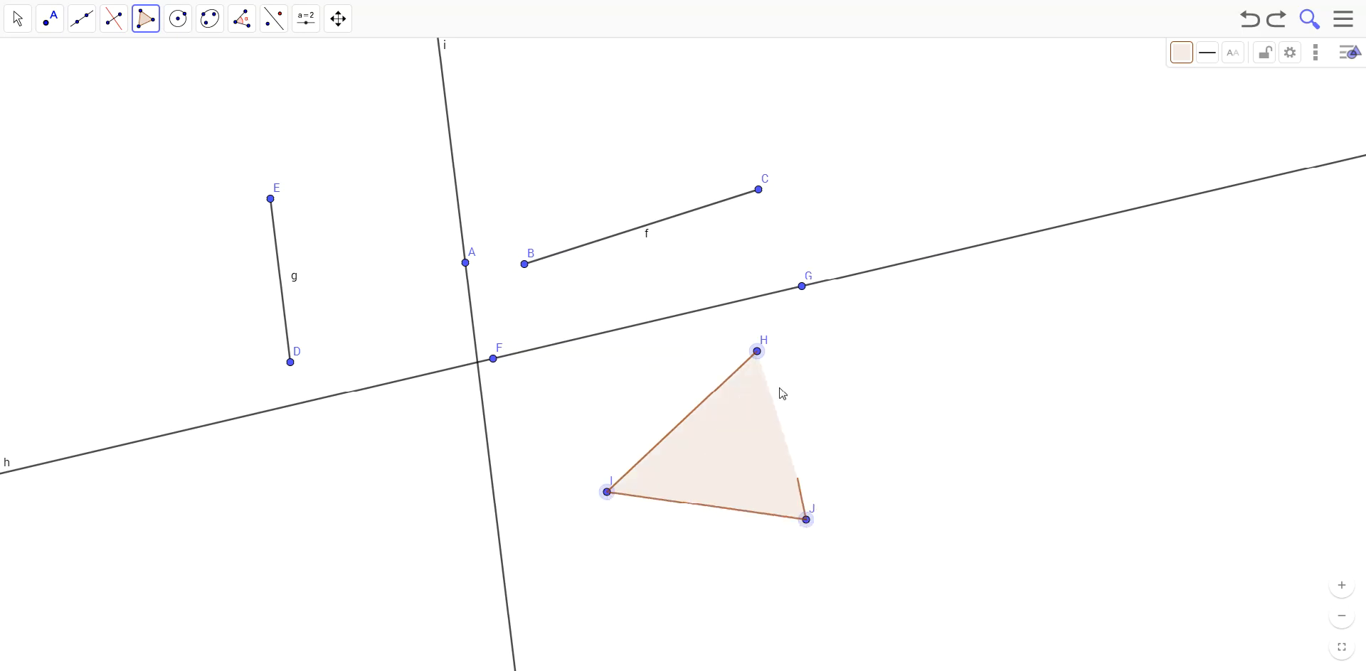
click(757, 351)
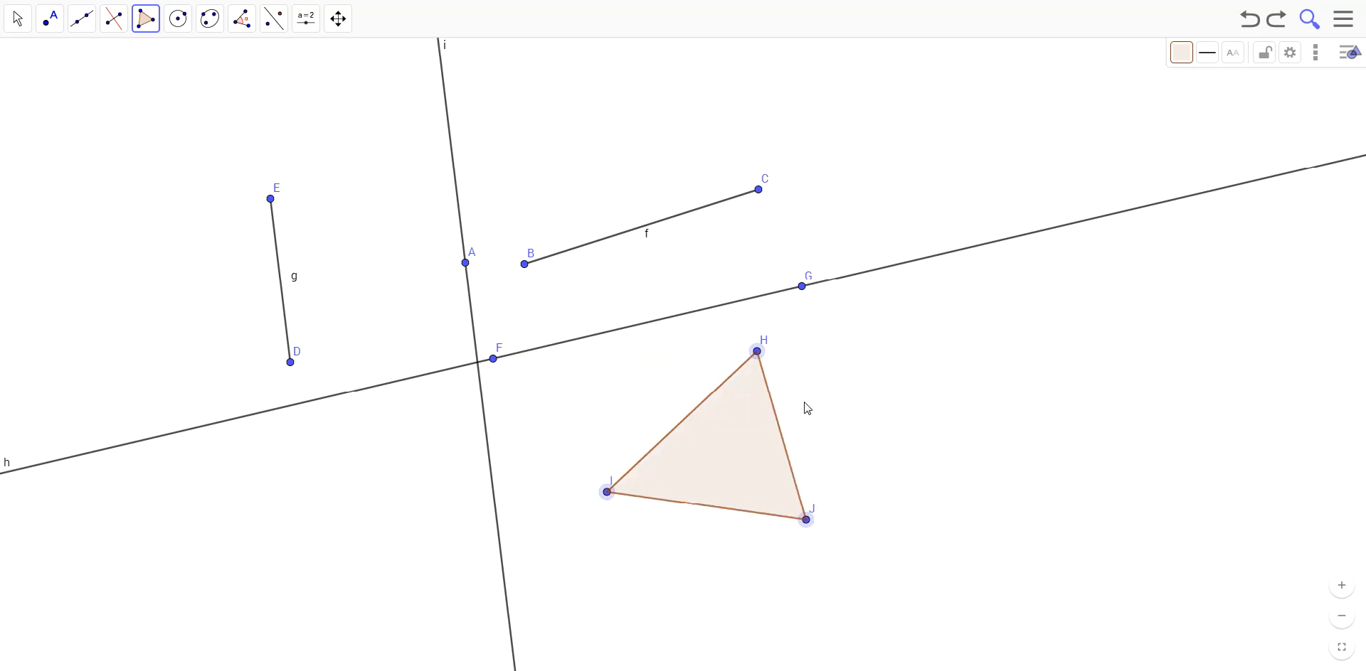
click(757, 351)
Step: Measure the lengths of segment BC and of the triangle's sides HJ and IJ with the Distance or Length tool
click(241, 19)
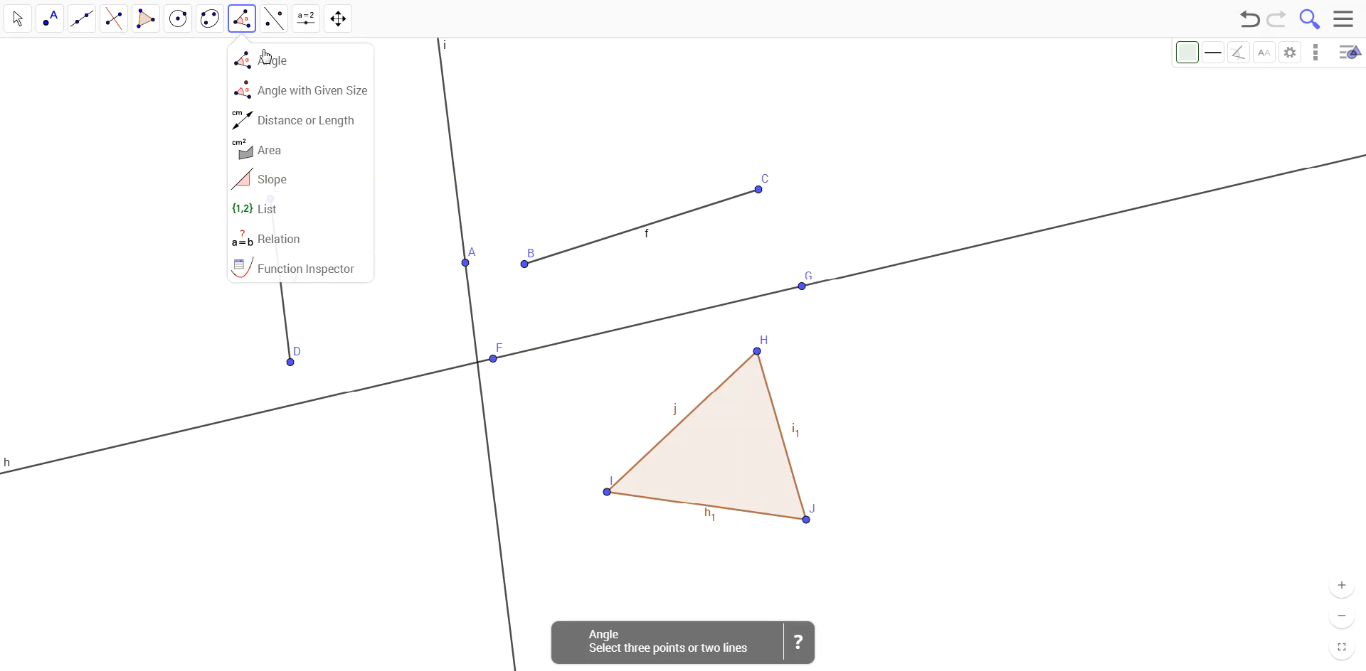
click(278, 120)
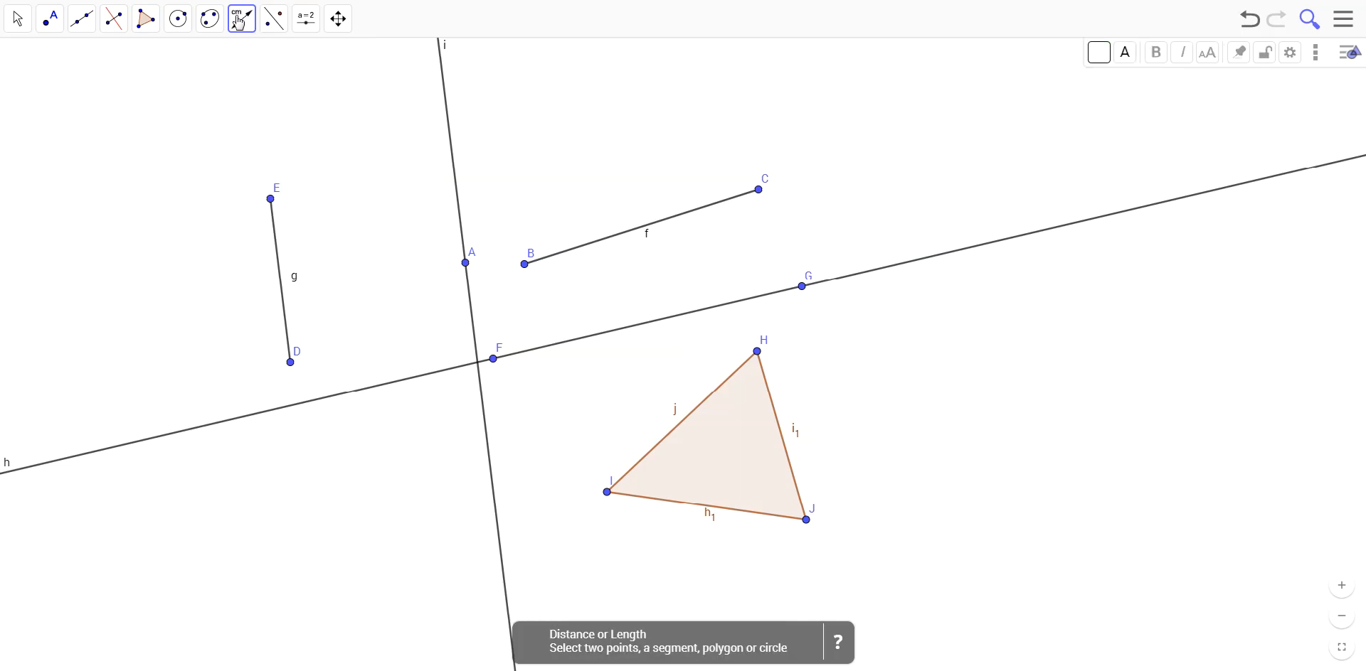
click(684, 214)
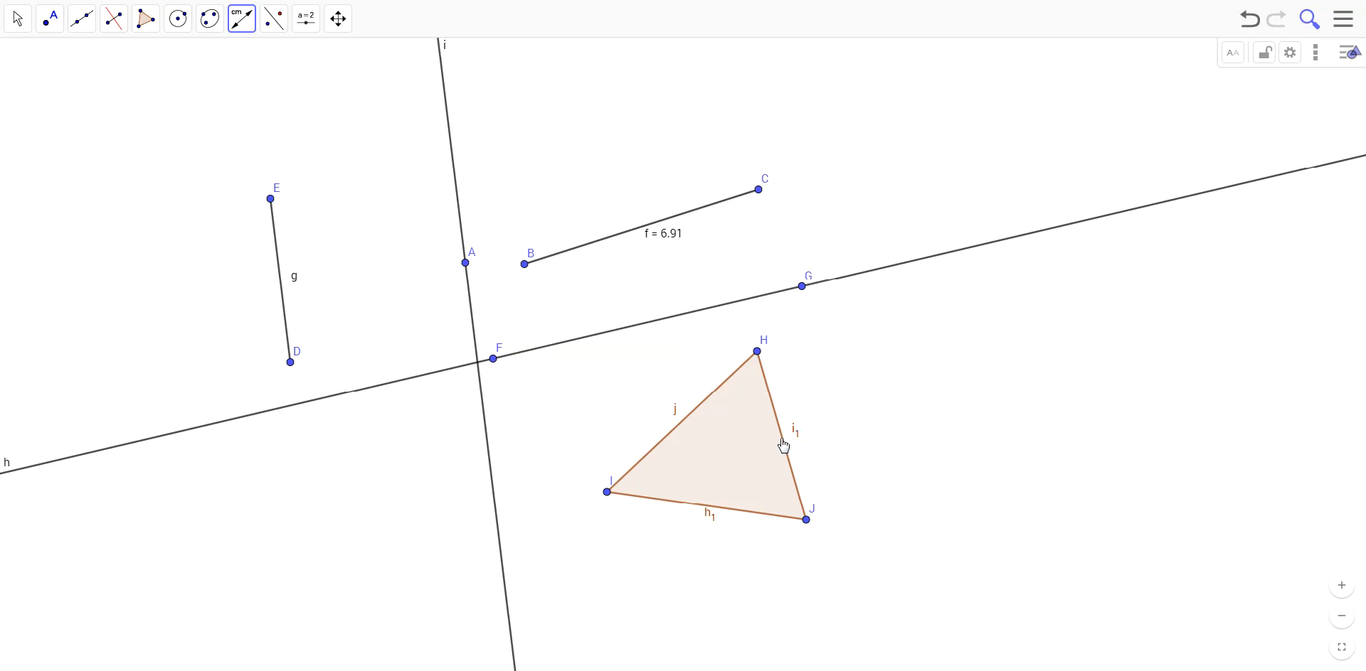
click(783, 445)
click(726, 510)
Step: Move the triangle's vertex J up and outward until side HJ is about 5.4 and side IJ about 8.8 long
click(17, 20)
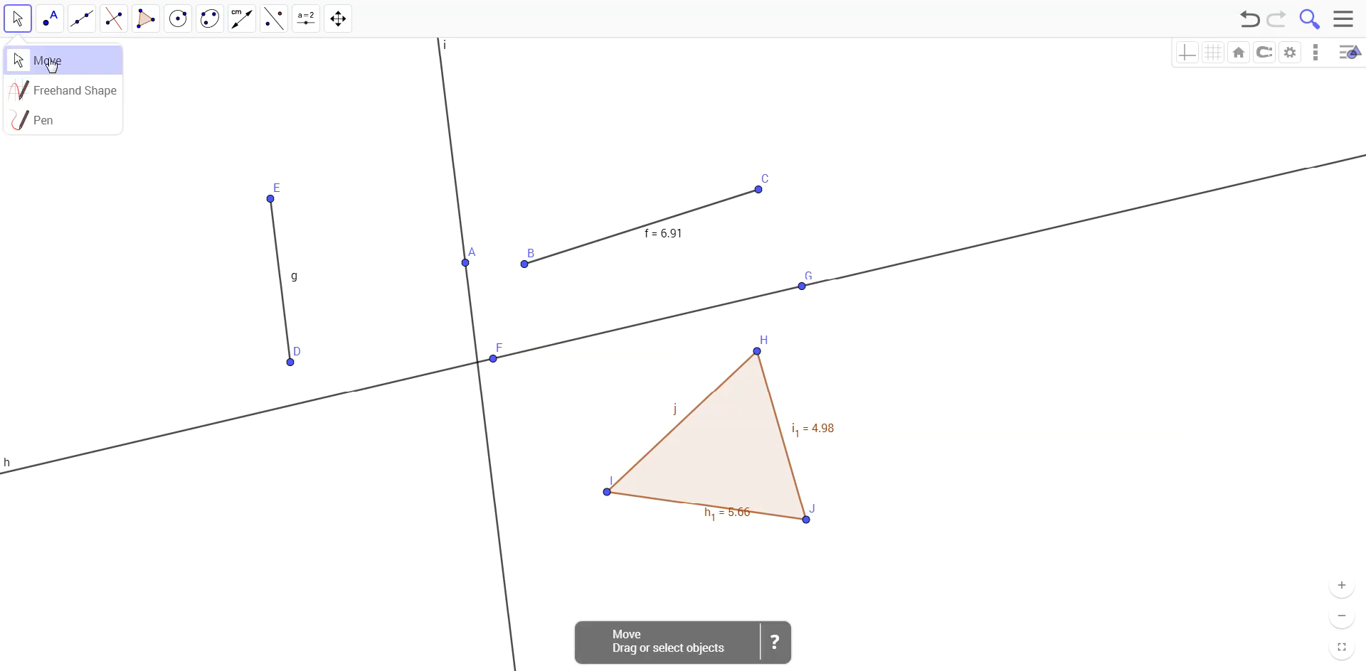
click(16, 59)
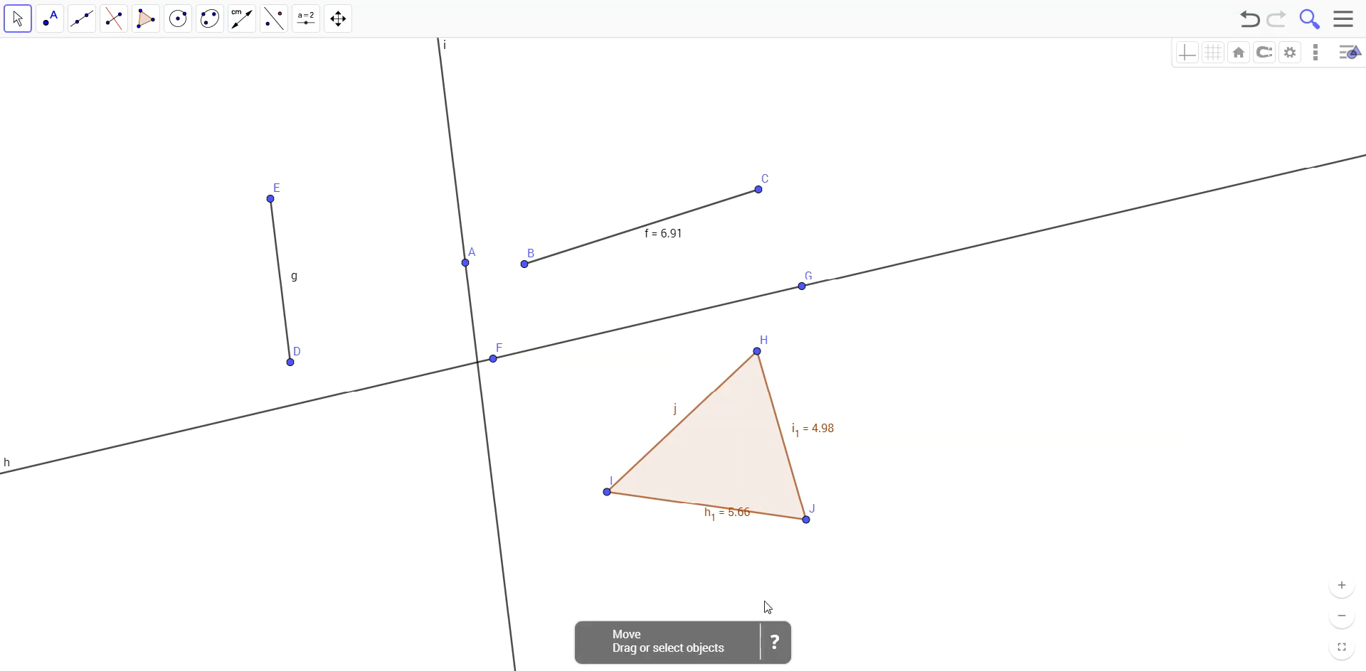
drag(812, 527, 921, 462)
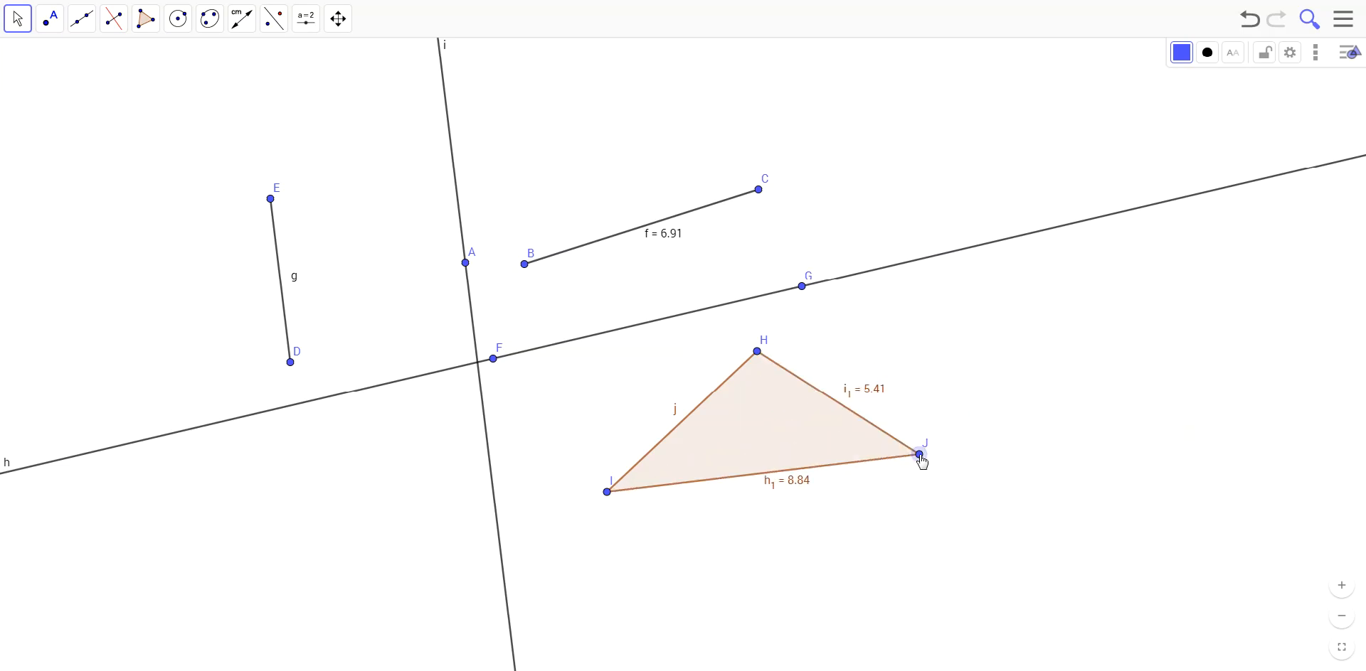
key(Escape)
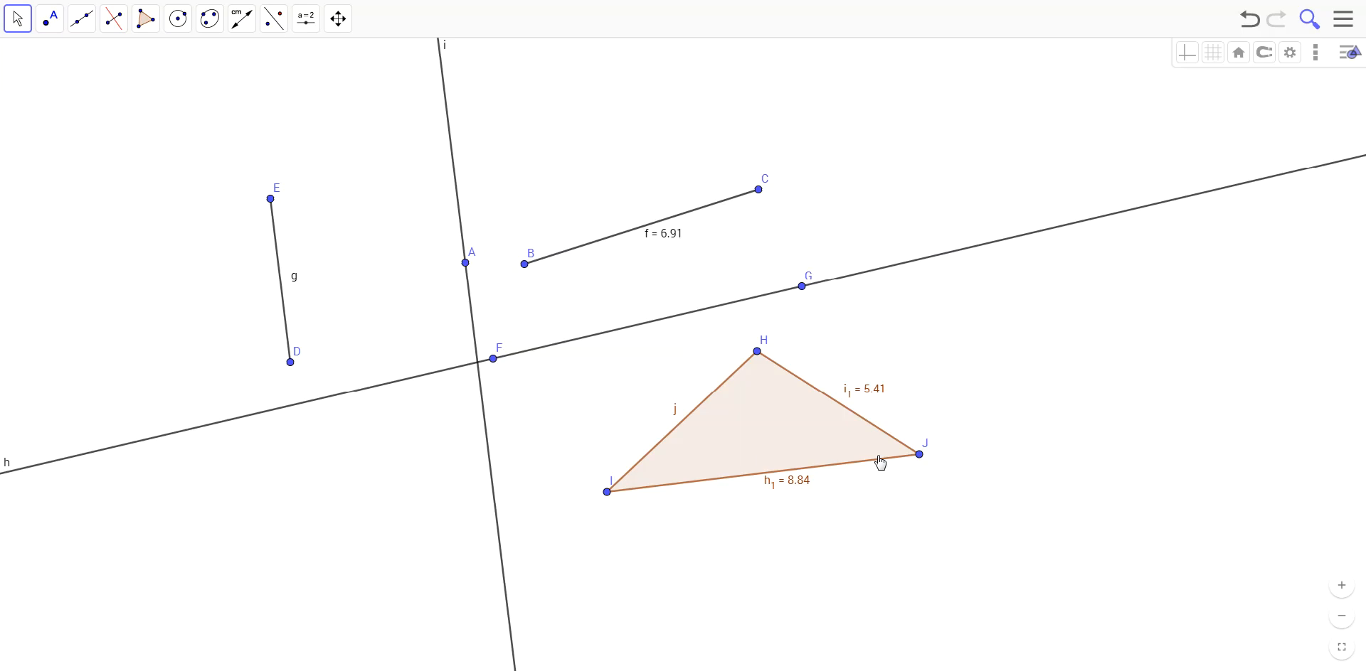
Step: Construct the midpoint of segment BC with the Midpoint or Center tool
click(84, 29)
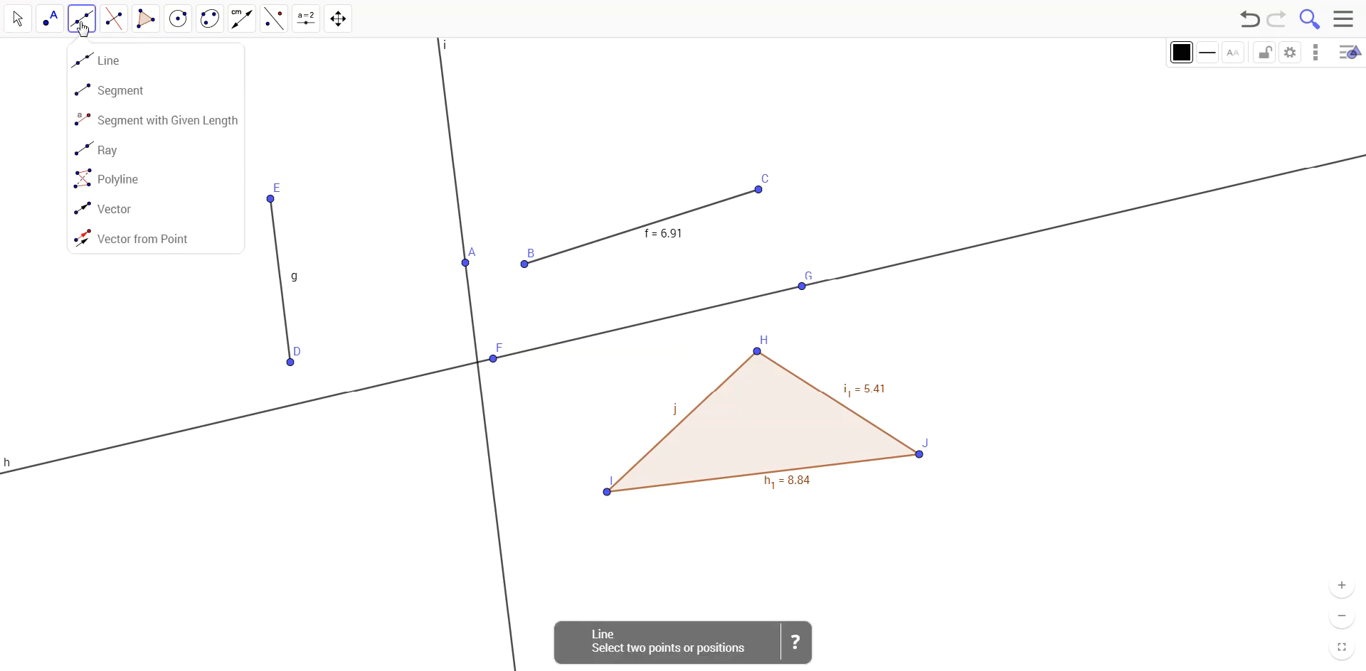
mouse_move(106, 26)
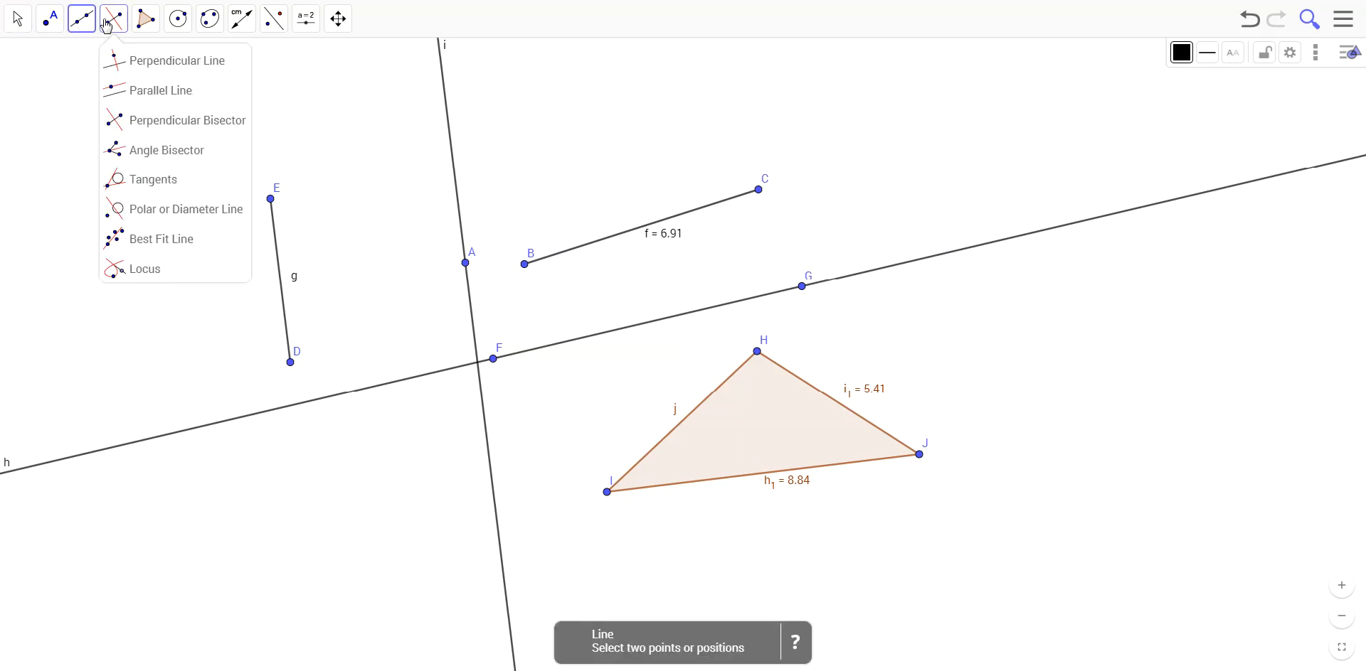
mouse_move(52, 24)
click(60, 59)
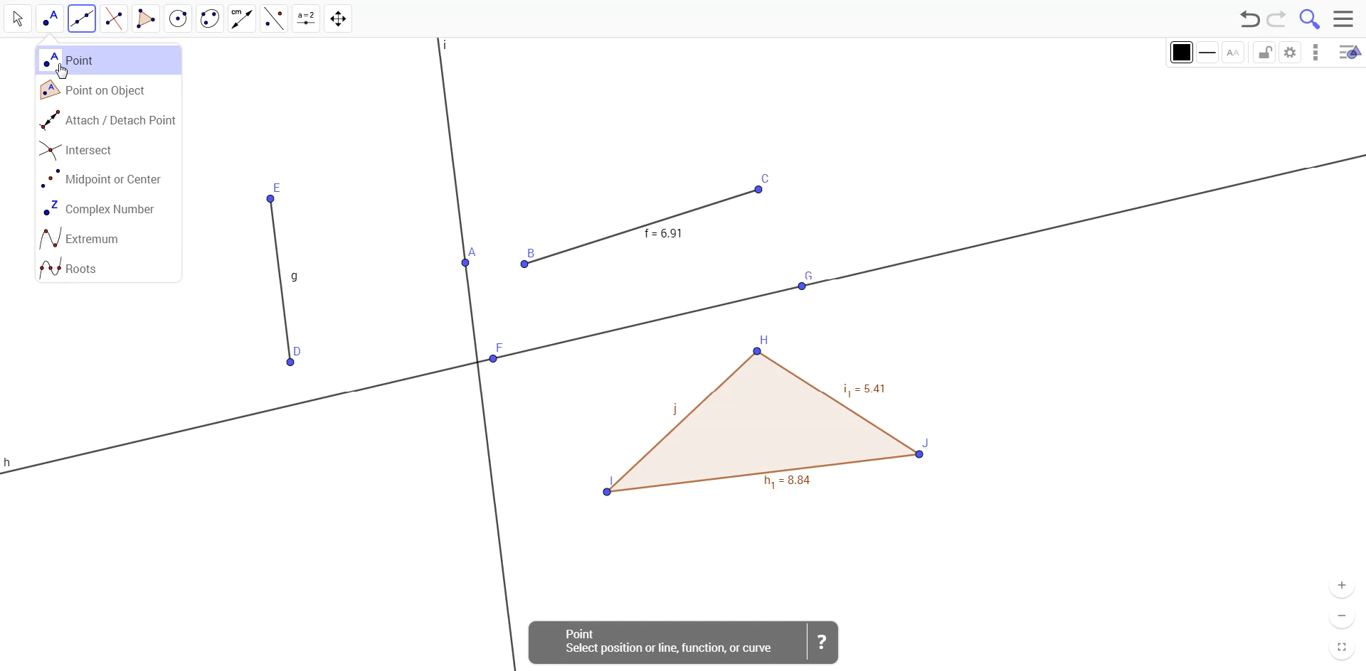
click(96, 186)
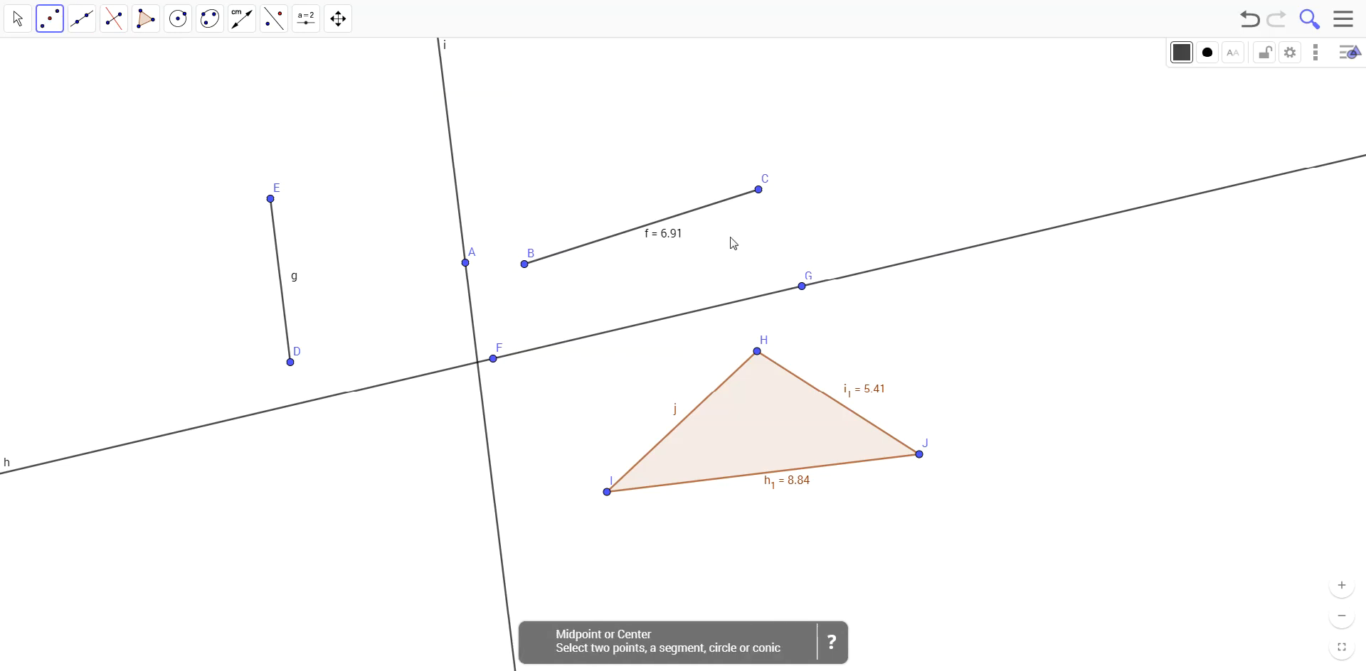
click(667, 221)
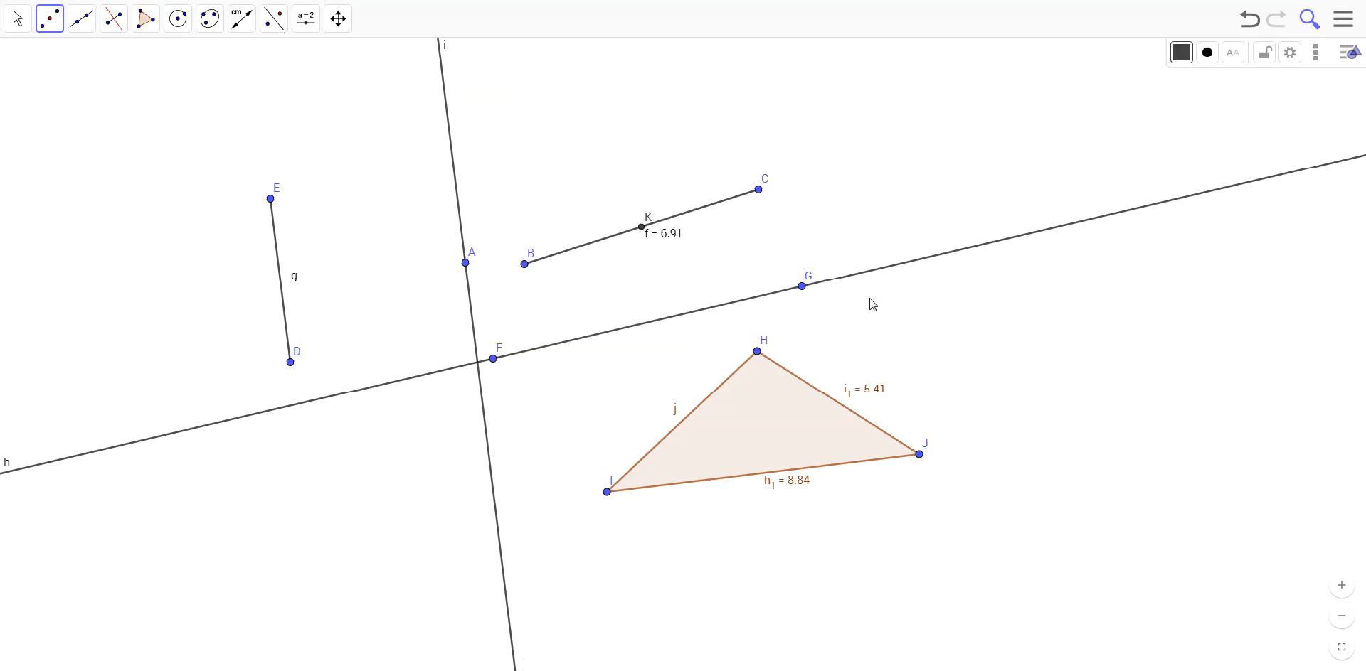
Step: Reposition endpoints C and B to test the midpoint, leaving segment BC about 10.95 long above line FG
click(21, 18)
click(82, 19)
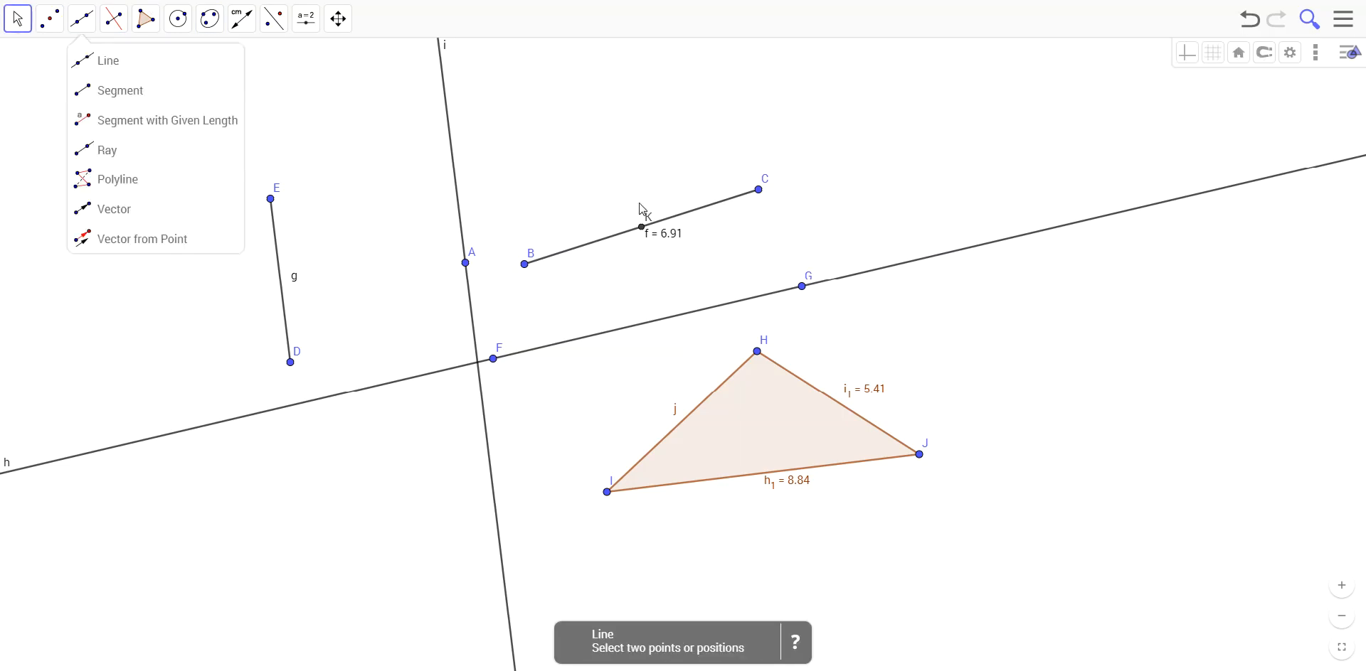
click(645, 236)
key(Escape)
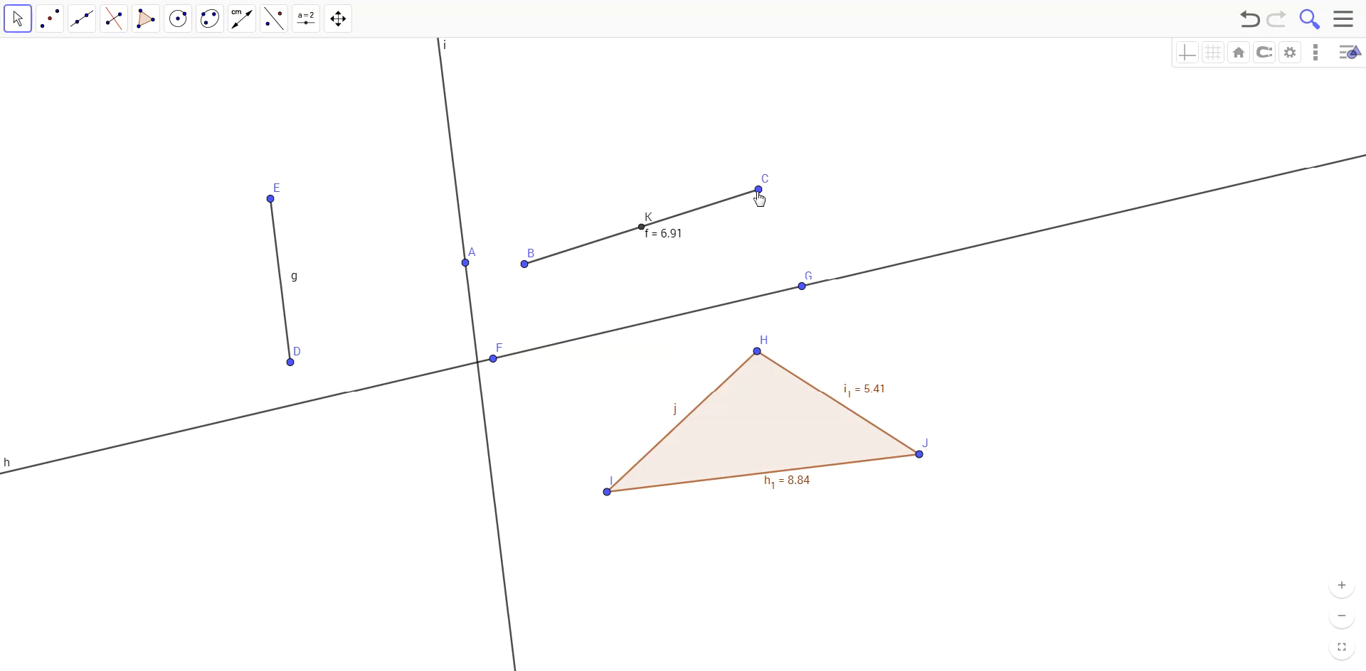
drag(758, 199, 1081, 137)
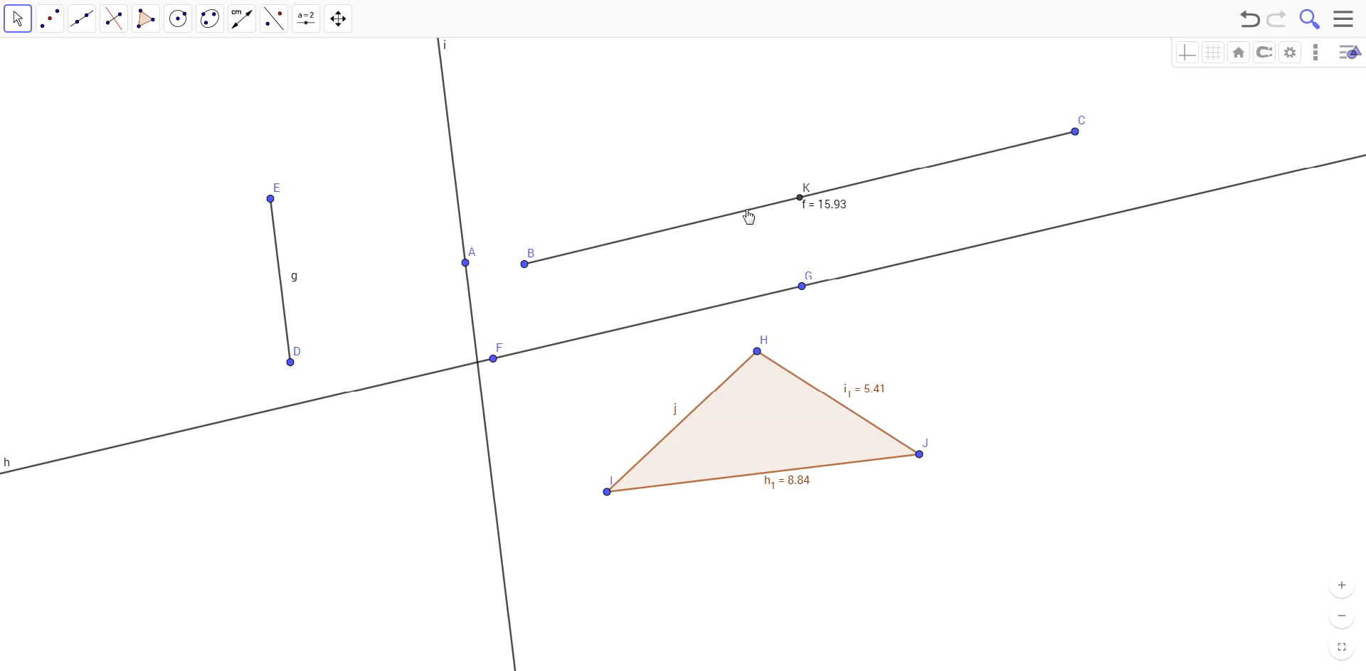
click(799, 199)
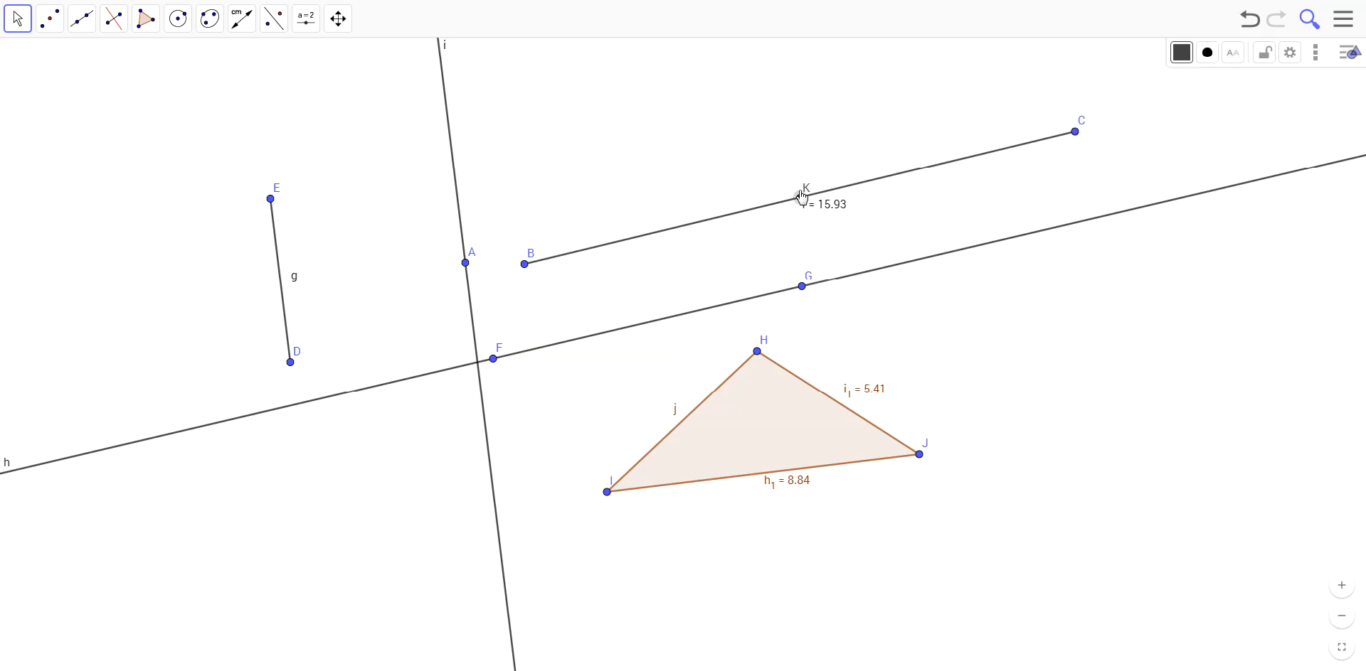
key(Escape)
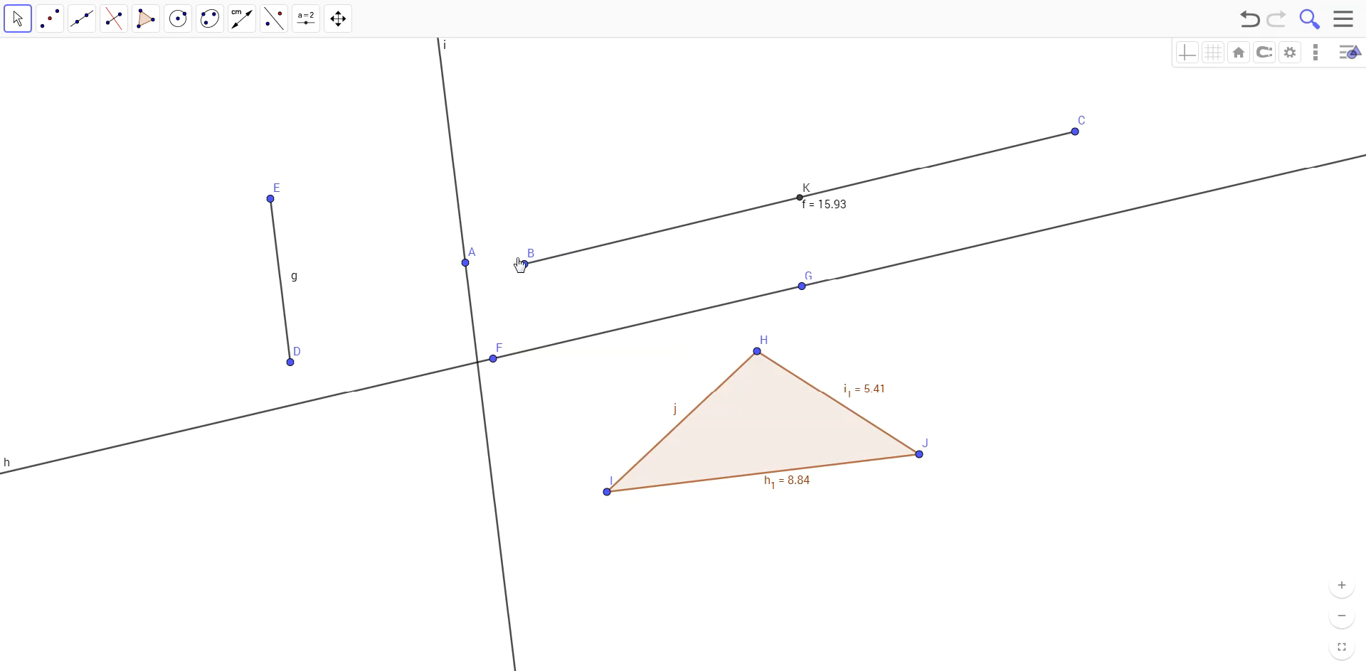
drag(525, 271, 689, 156)
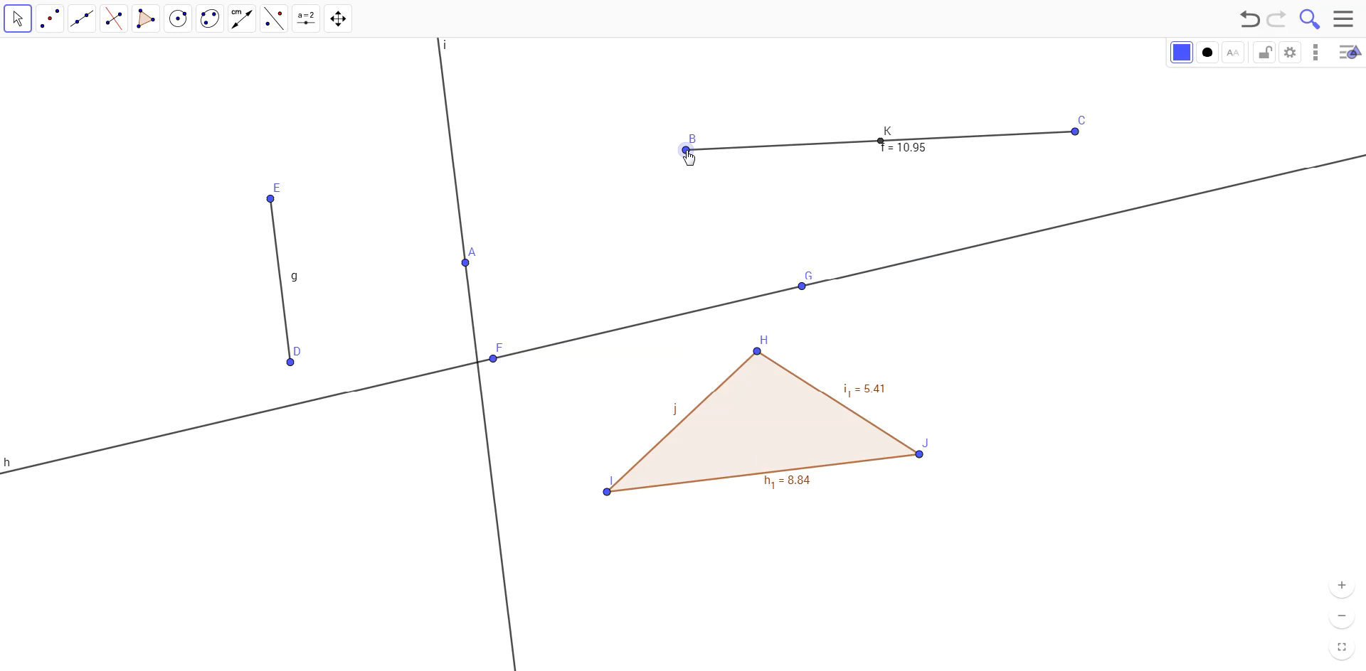
key(Escape)
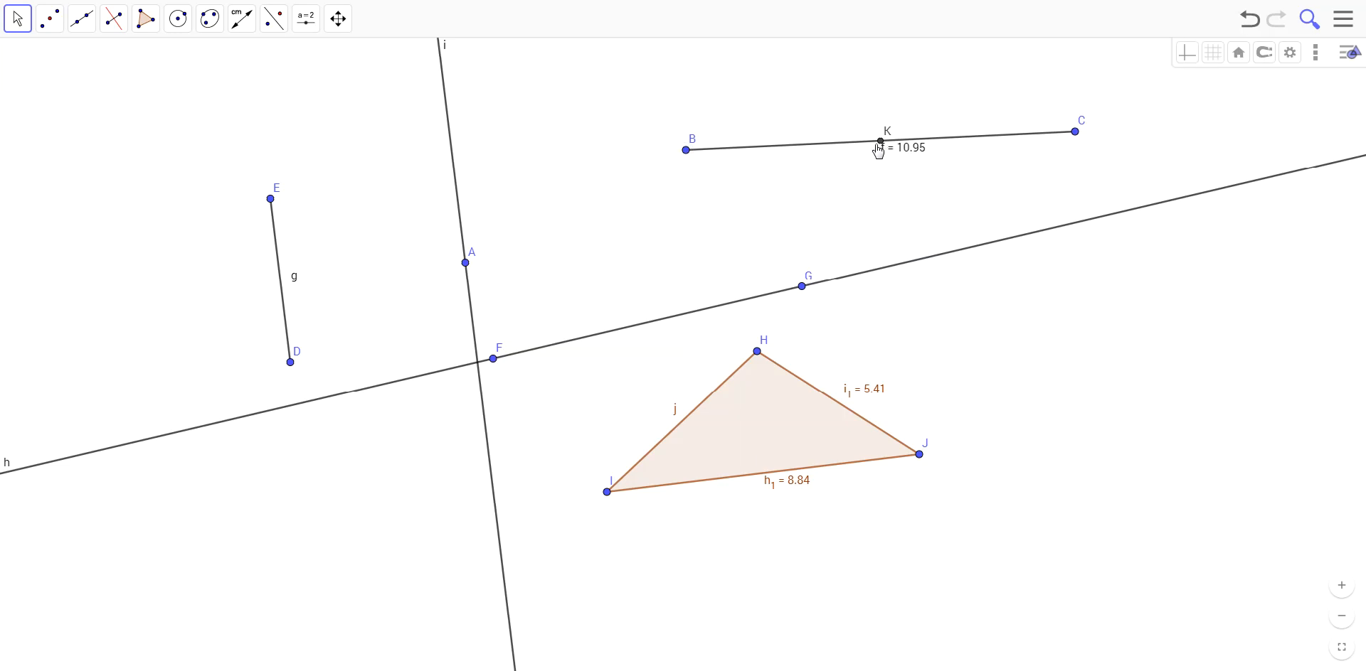
Step: Measure the angle between line FG and the line through point A with the Angle tool
click(243, 19)
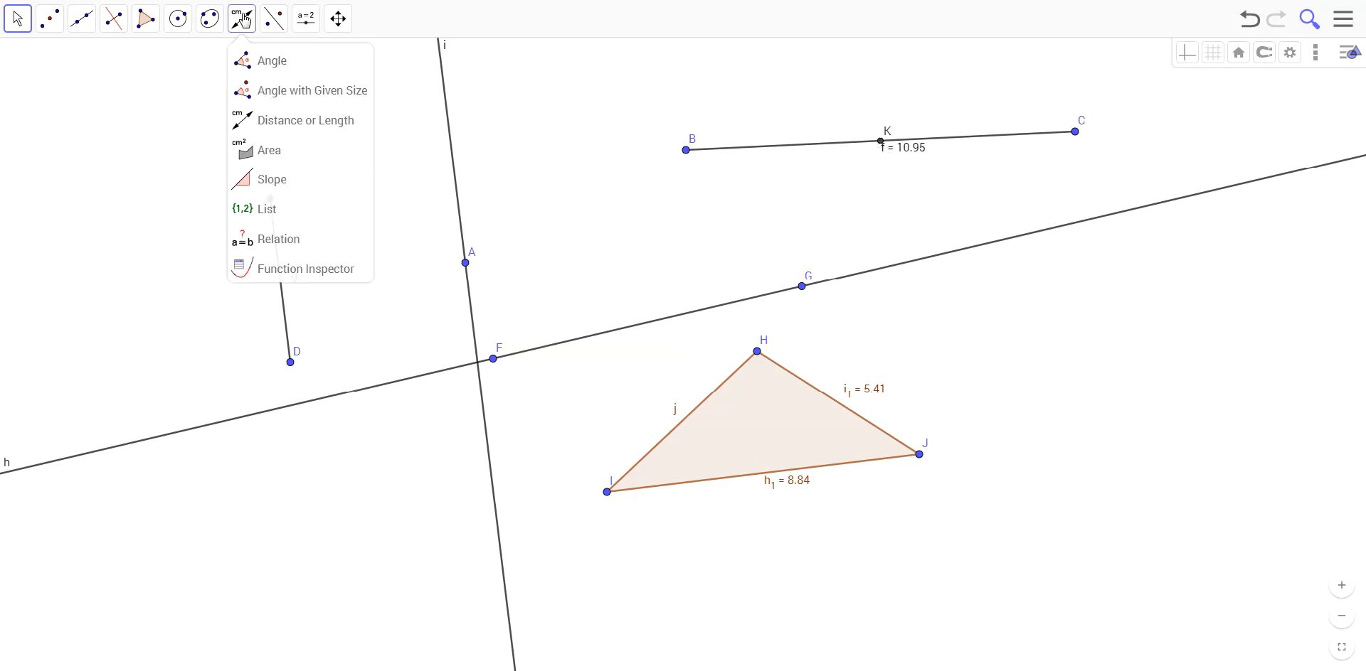
click(276, 64)
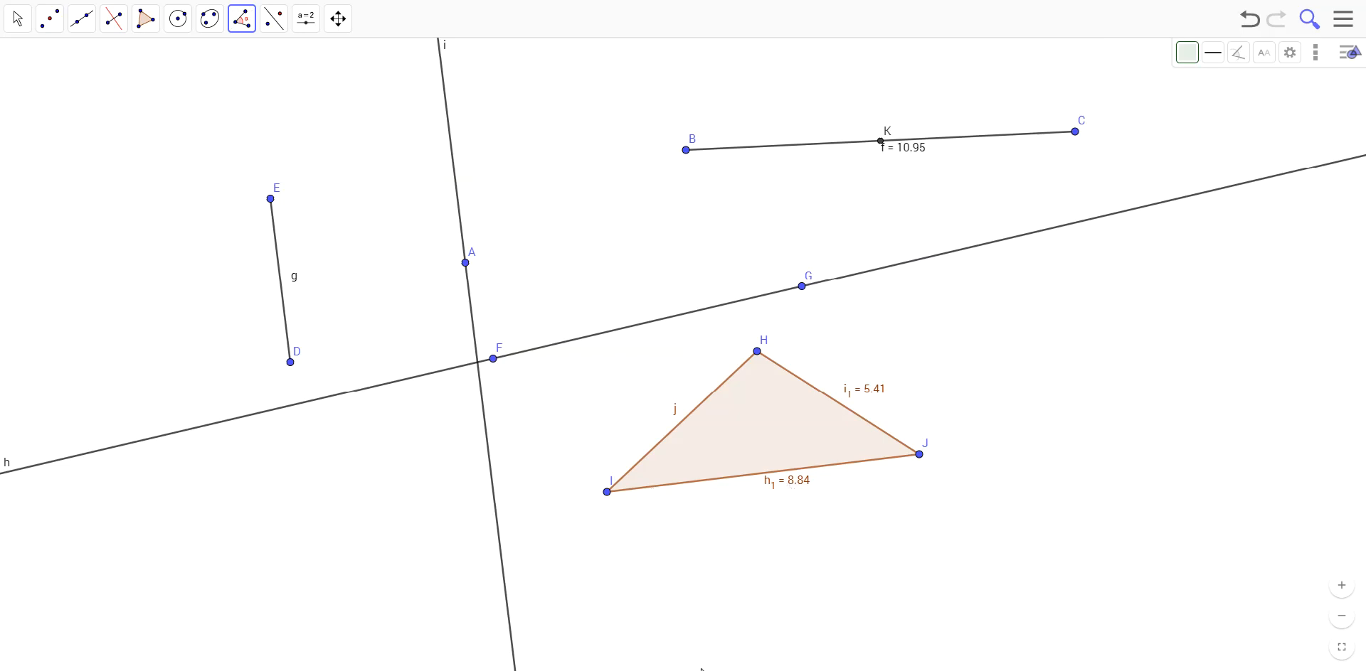
click(553, 350)
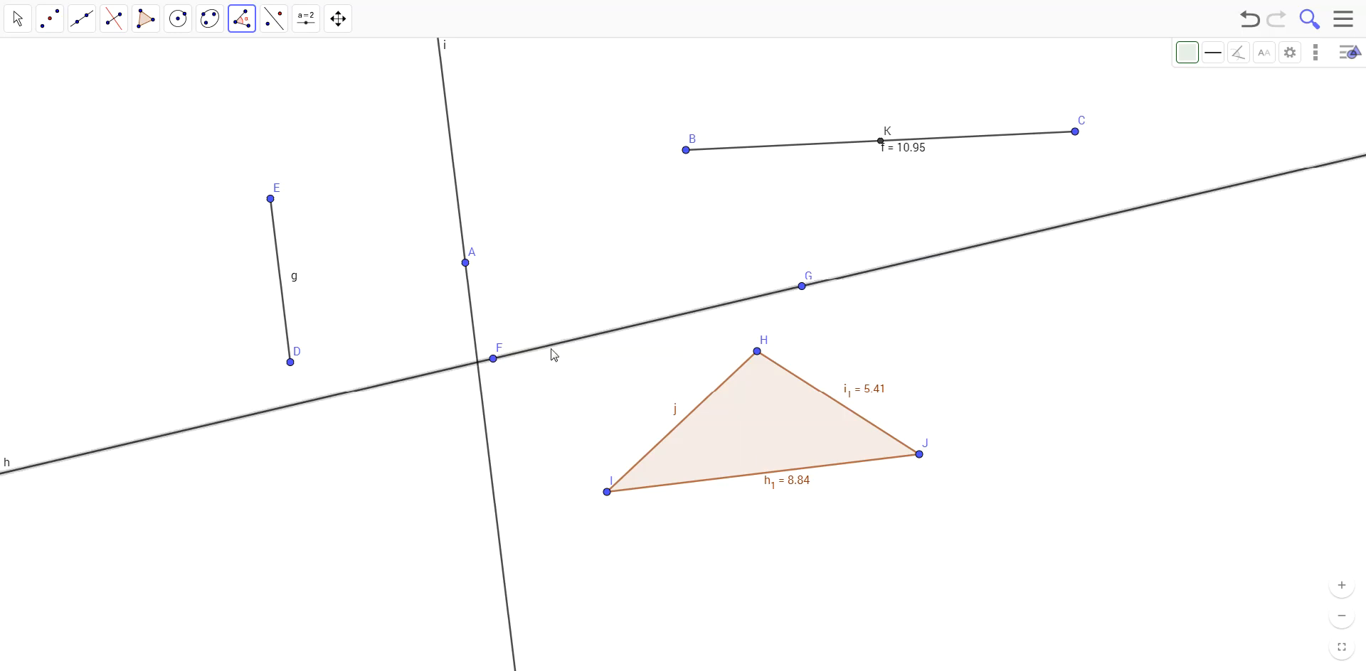
click(471, 309)
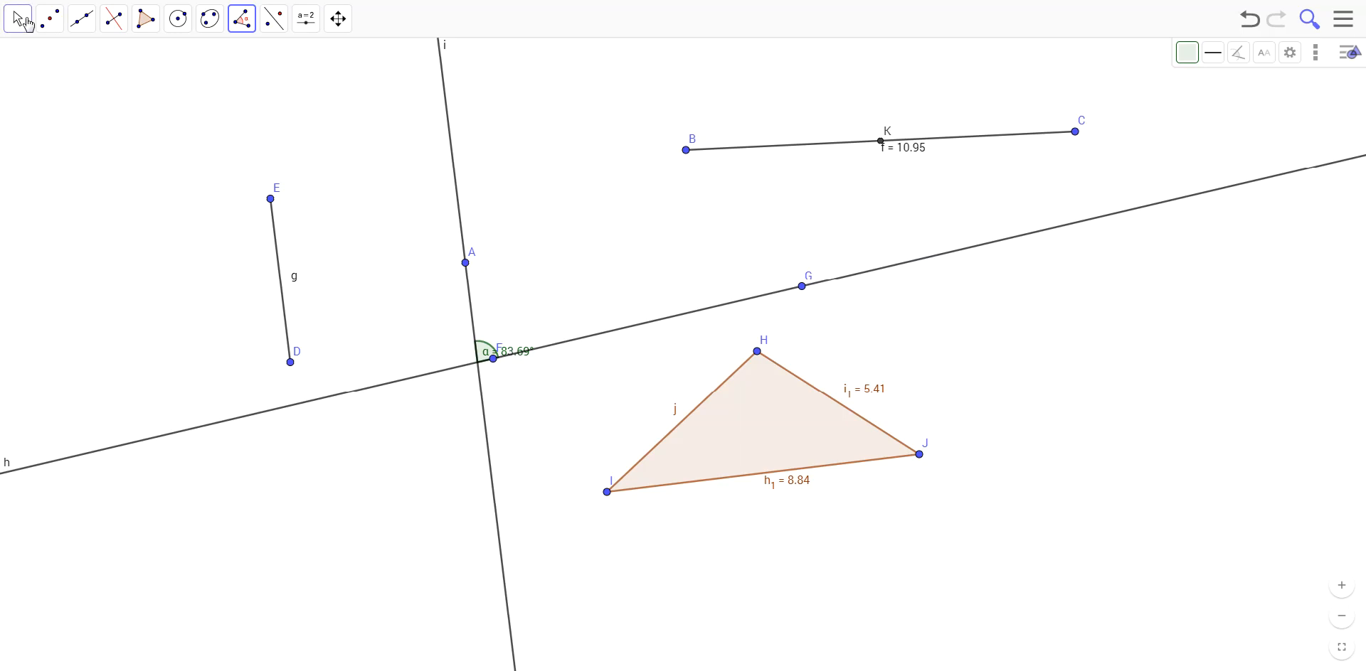
Step: Move the angle's label above its arc and shift point G until the angle is about 86.23°
click(50, 19)
click(28, 33)
click(47, 61)
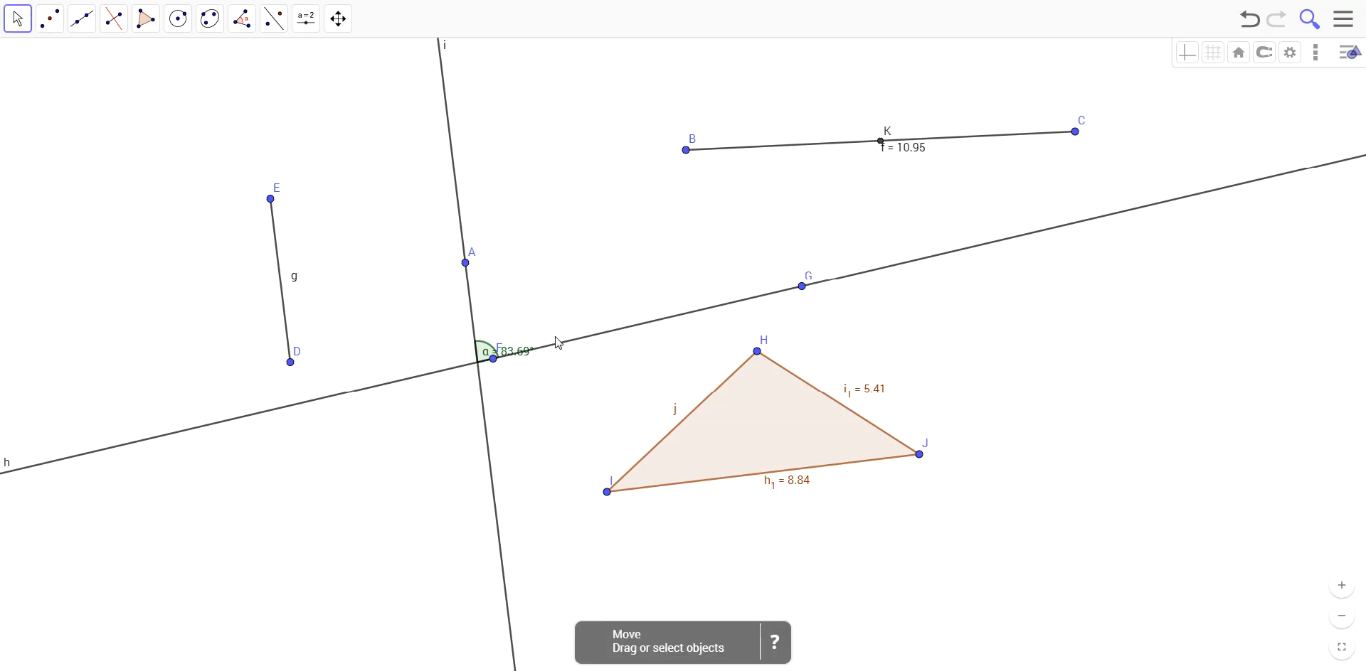
drag(516, 356, 518, 327)
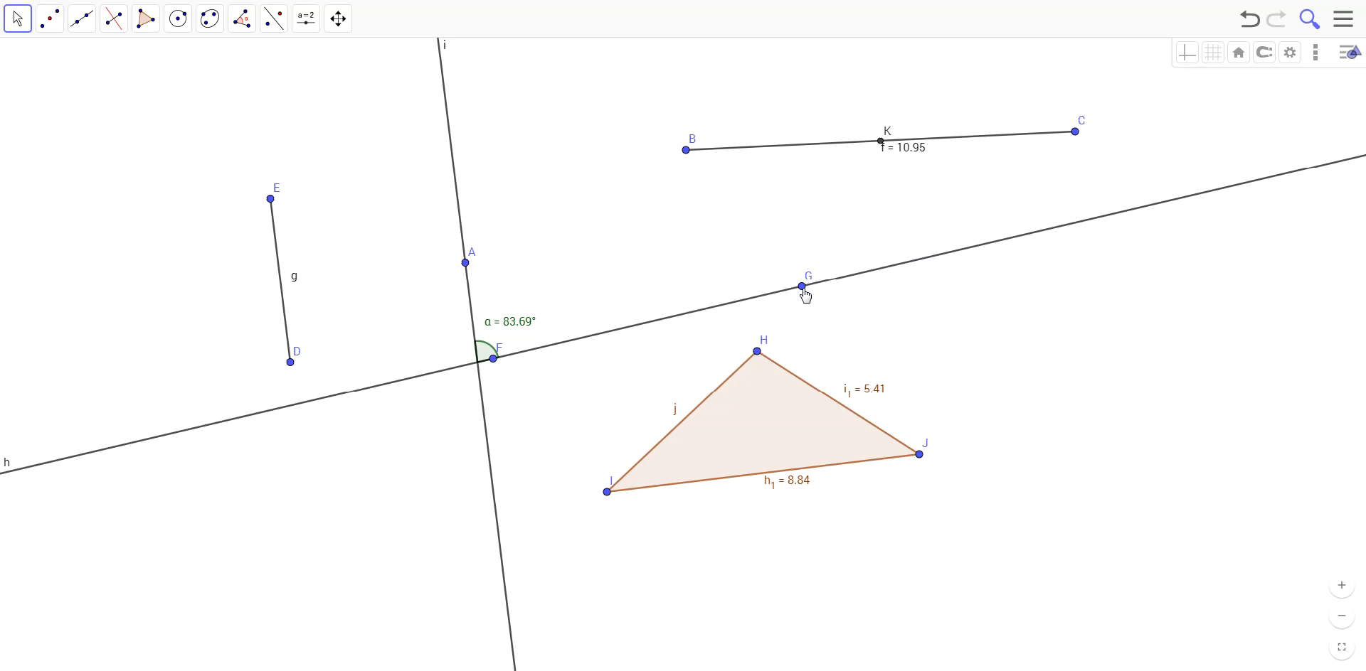
drag(802, 287, 829, 298)
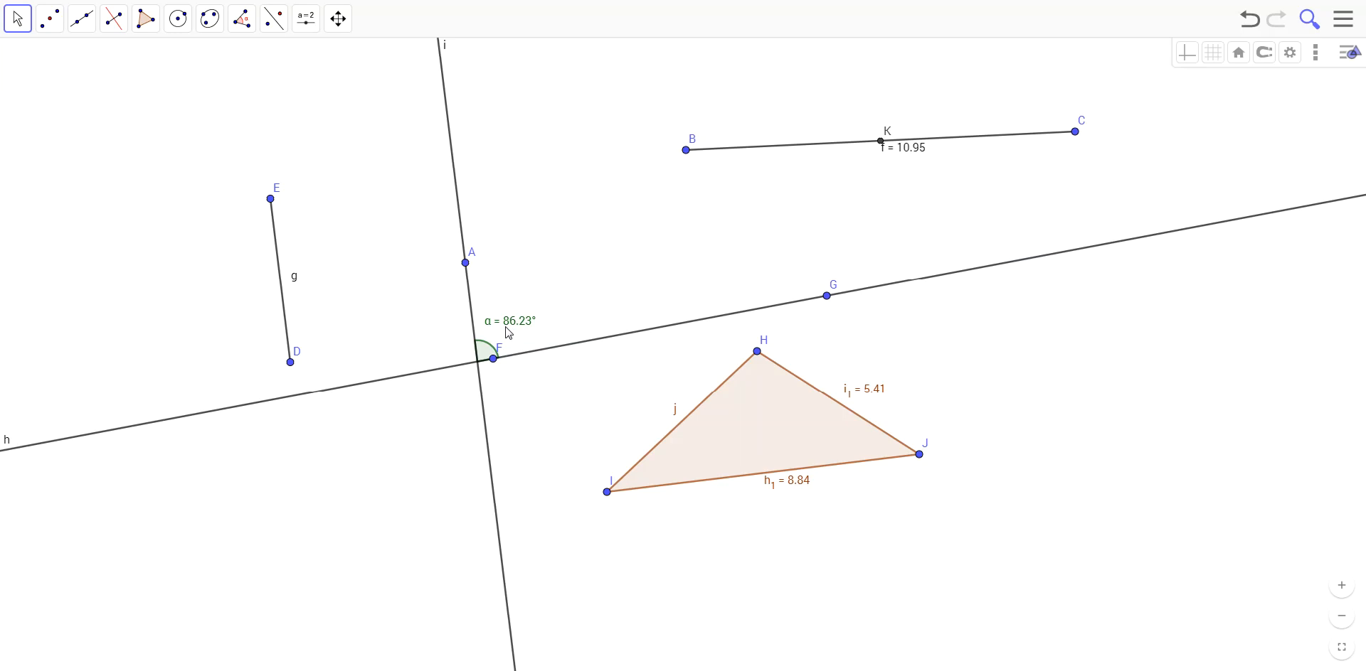
Step: Change the angle marker's color to blue and increase its line thickness
click(488, 355)
click(1199, 62)
click(1217, 86)
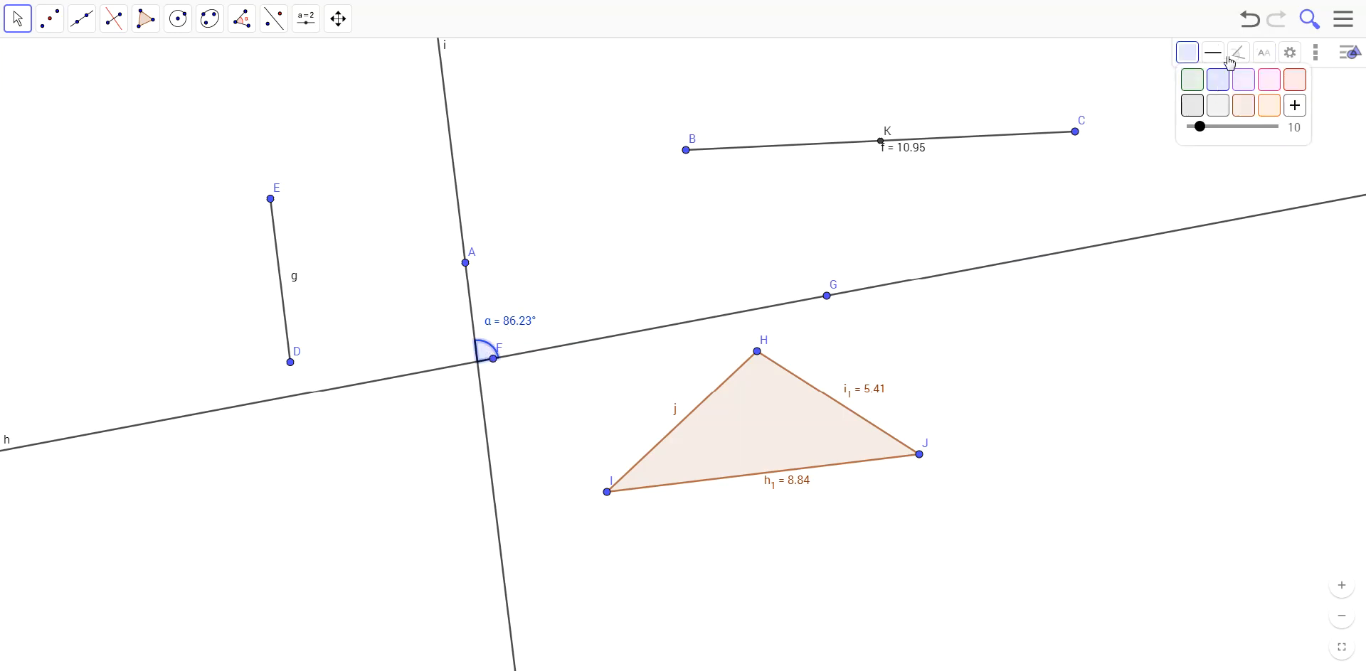
click(1233, 57)
click(1211, 53)
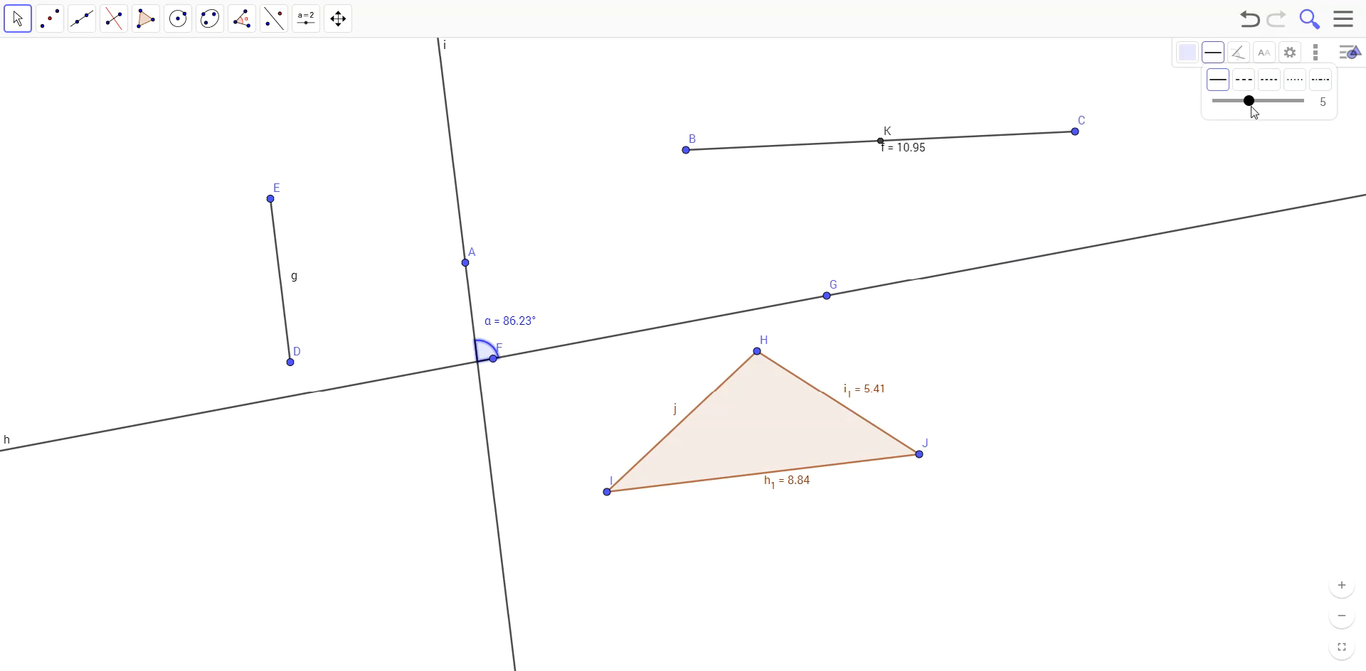
mouse_move(1251, 108)
mouse_down()
mouse_move(1297, 108)
mouse_move(1233, 108)
mouse_move(1278, 108)
mouse_up()
Step: Review the angle marker's range and label display options and its full properties, then close them
click(1239, 53)
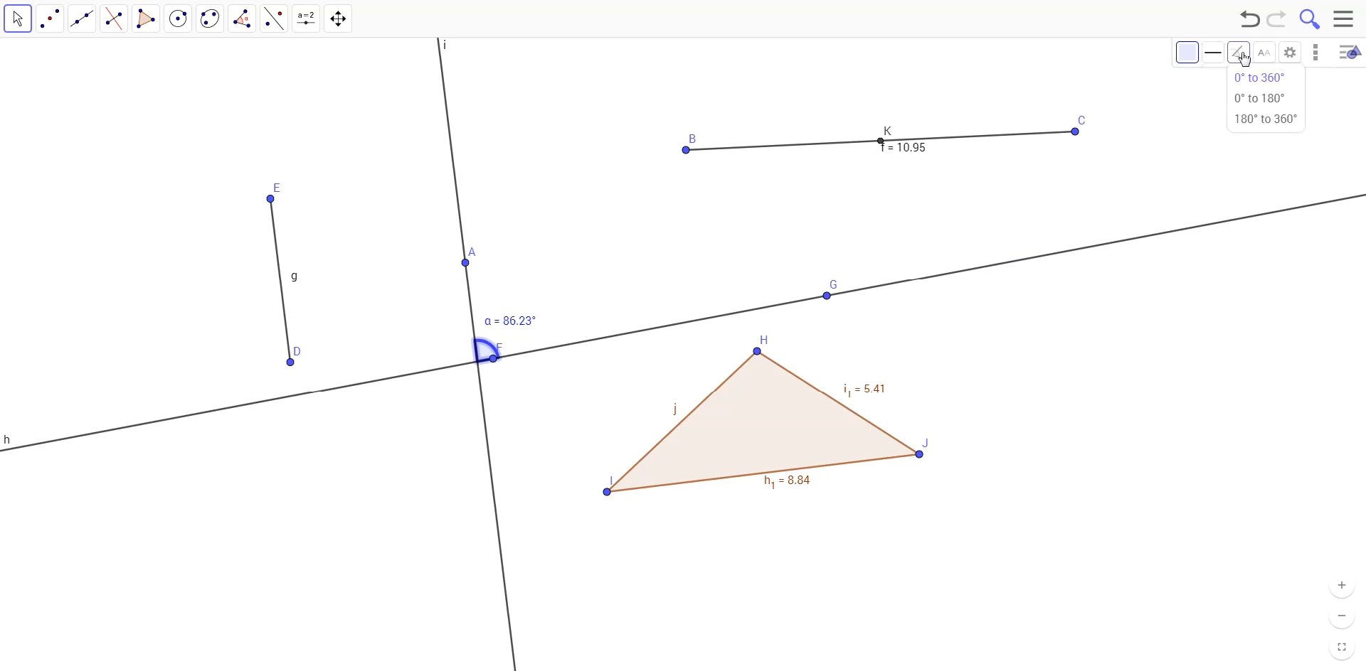
click(1265, 53)
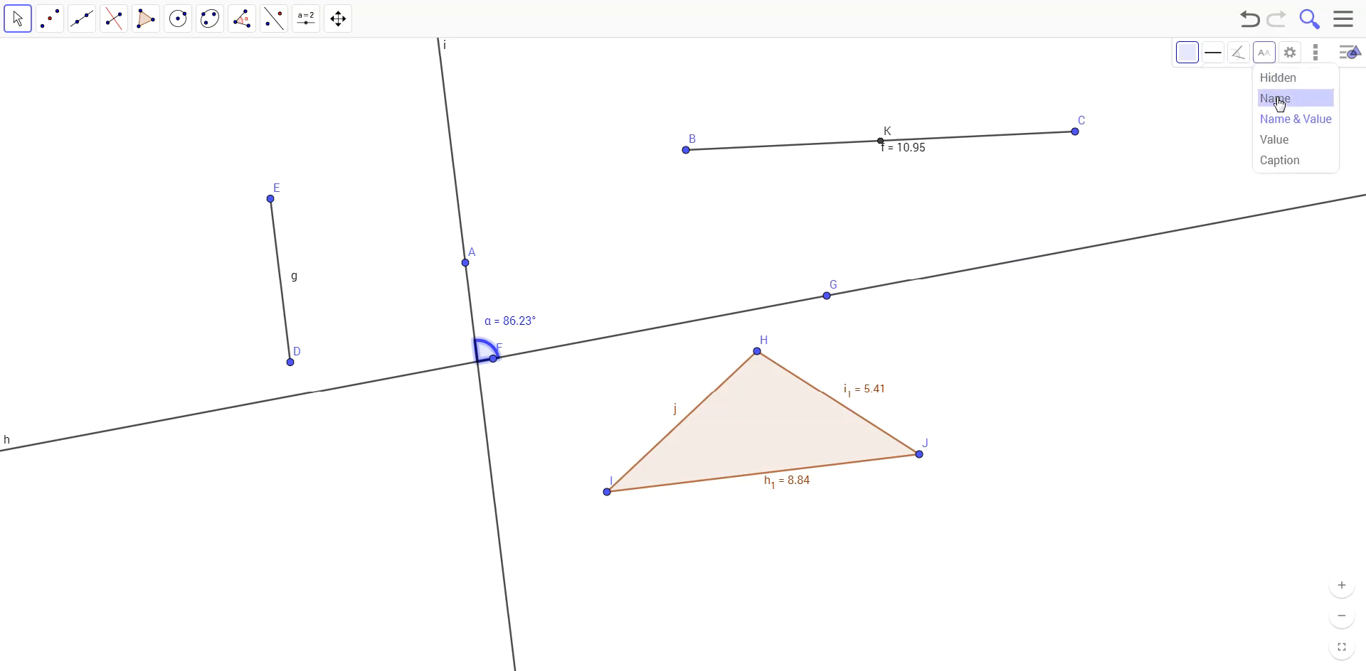
click(1265, 55)
click(1288, 53)
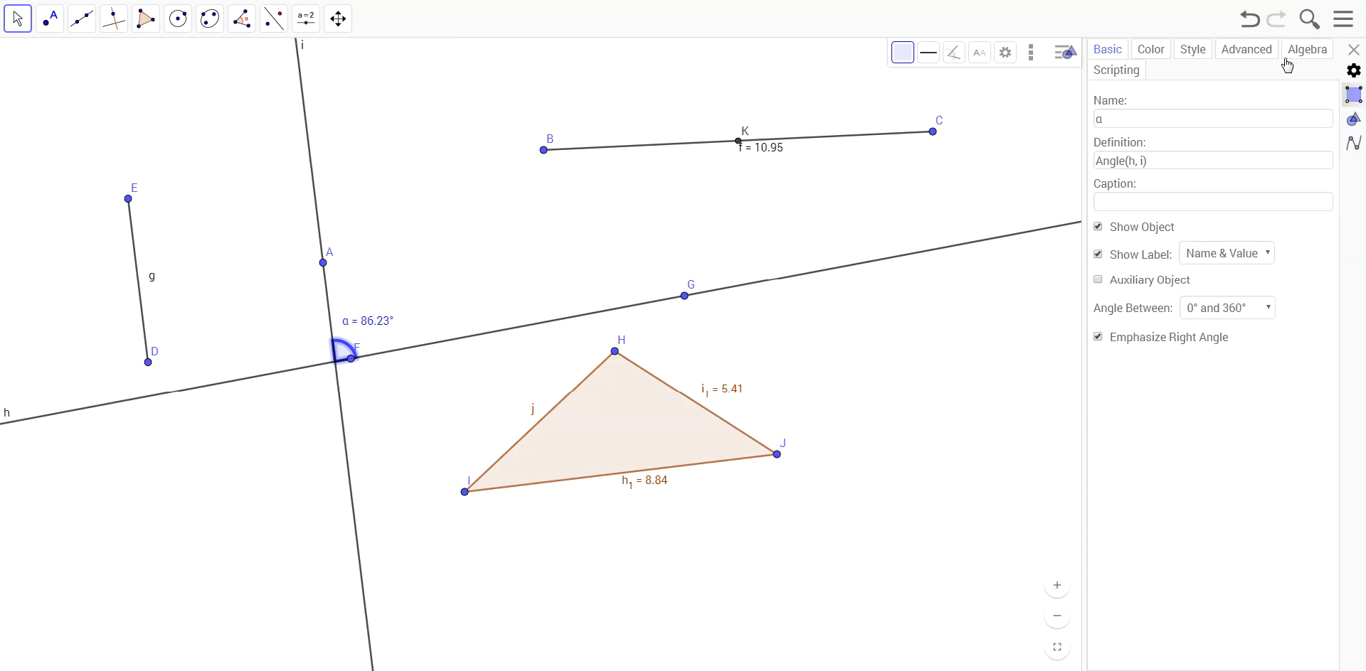
click(1343, 21)
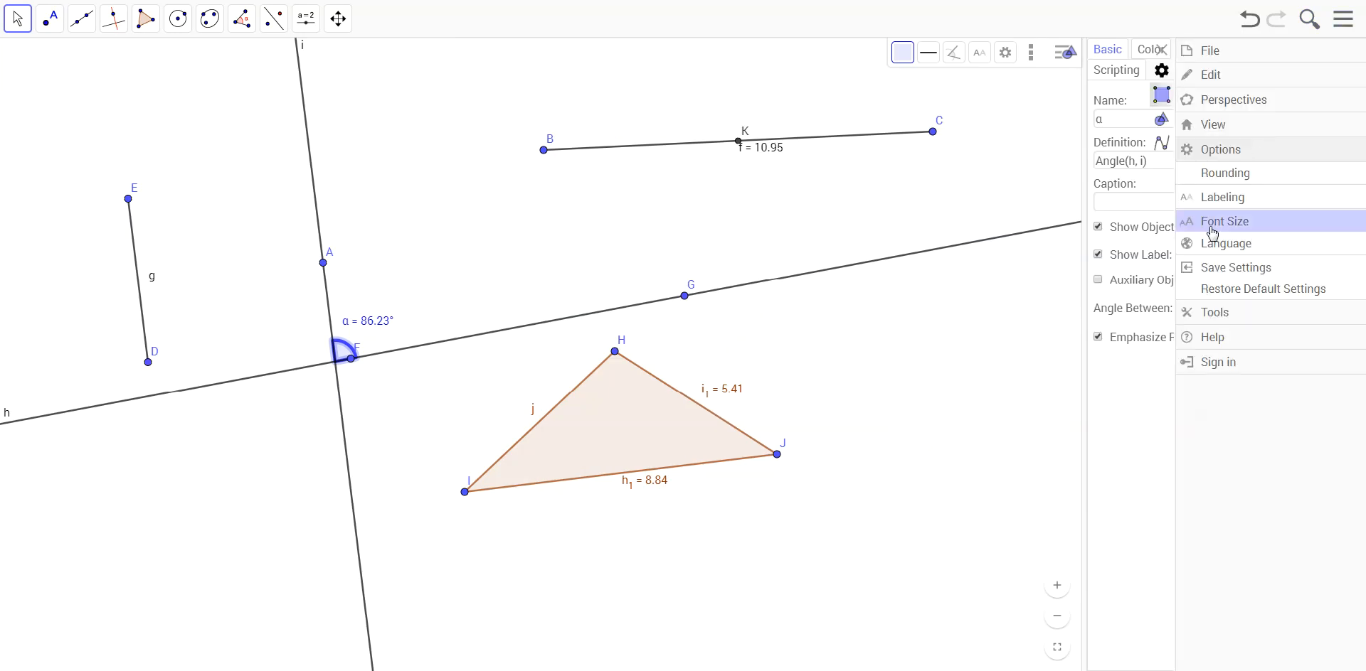
click(1343, 19)
click(1354, 52)
Step: Set the font size for the whole construction to 32 pt
click(1343, 20)
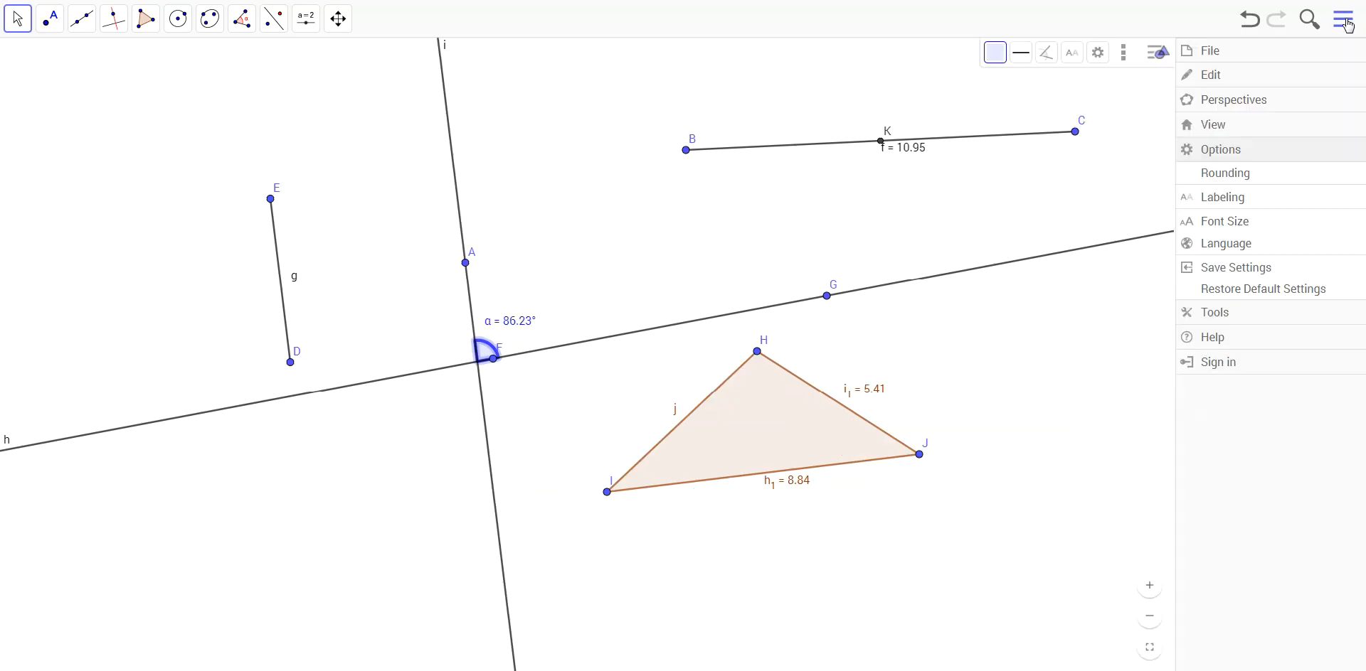
click(1221, 225)
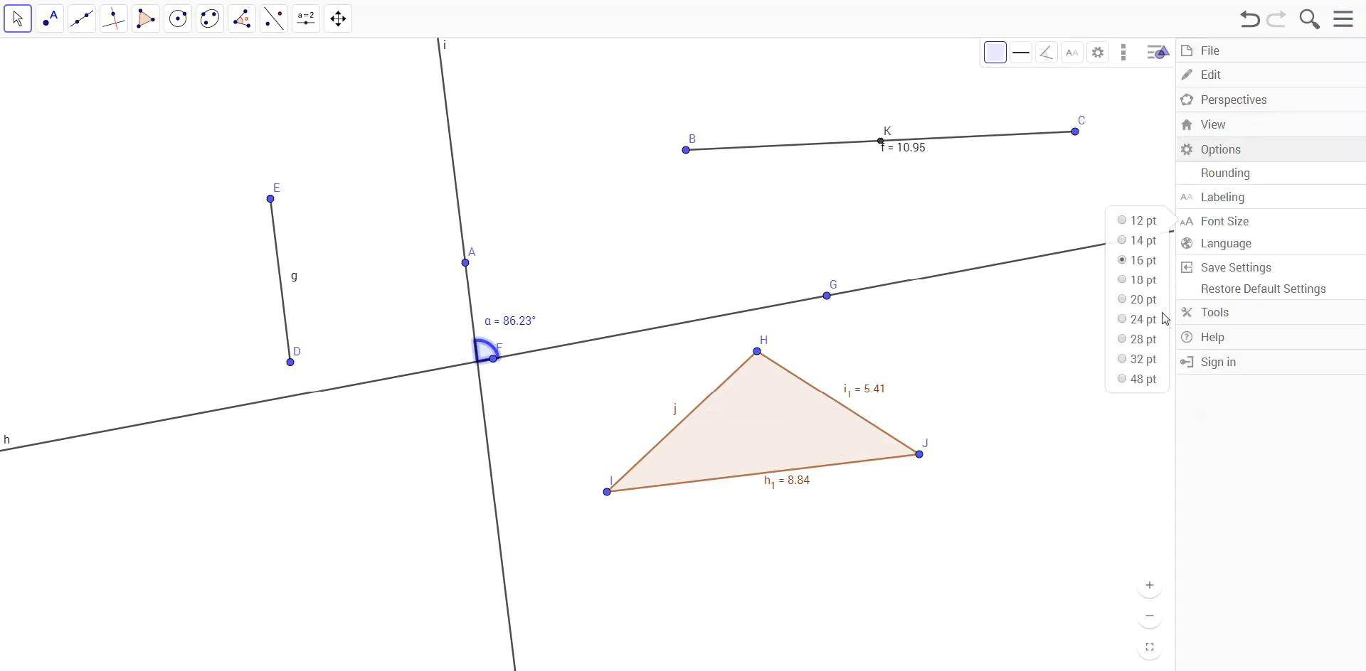
click(1128, 361)
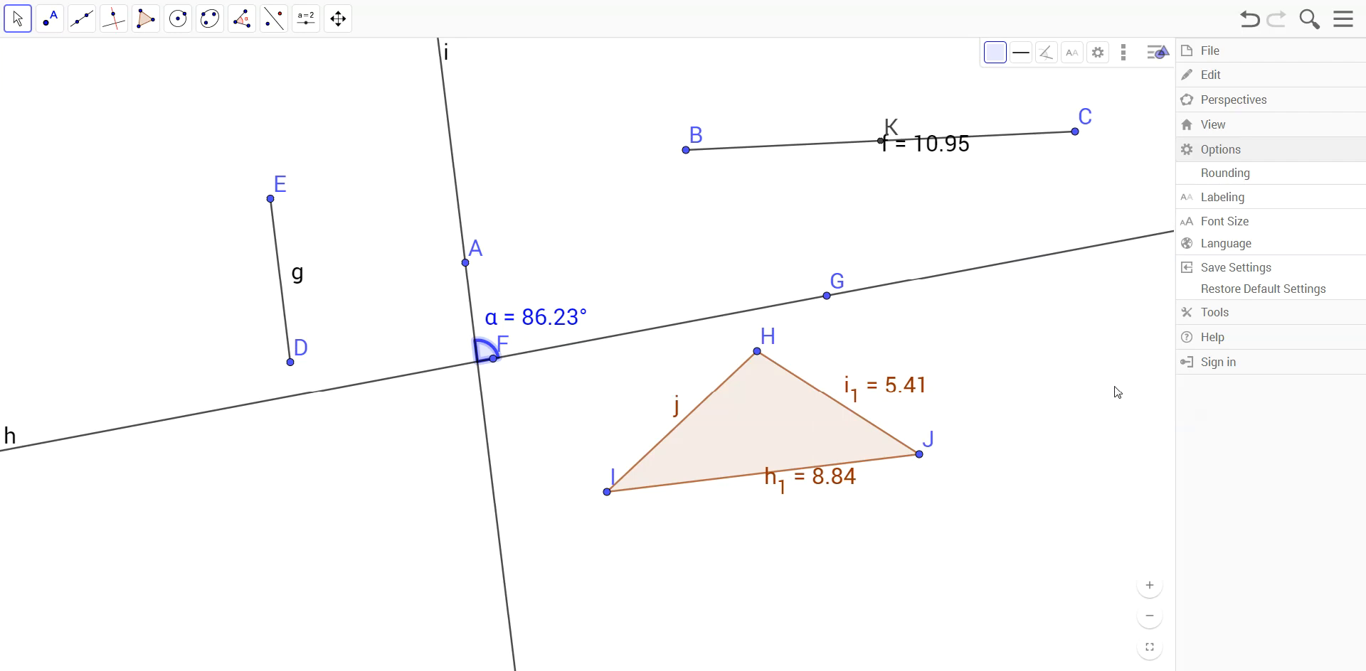
Step: Set the font size for the whole construction to 28 pt
click(1196, 223)
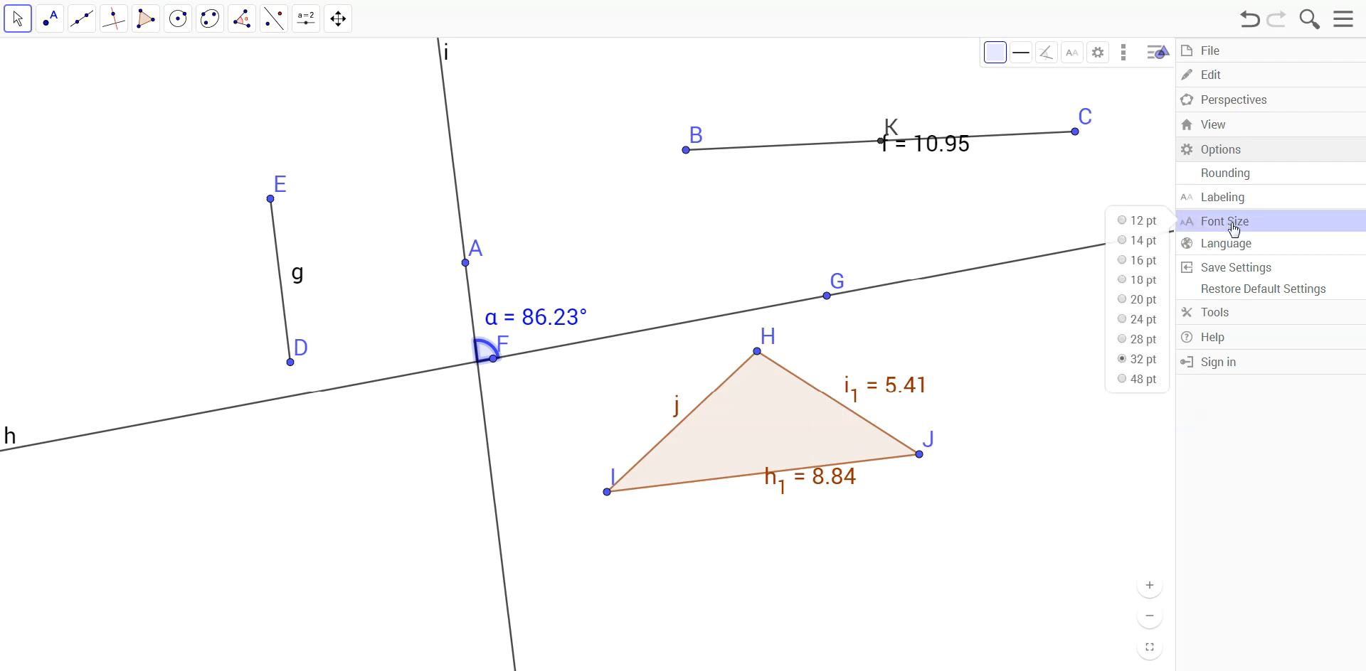
click(1138, 340)
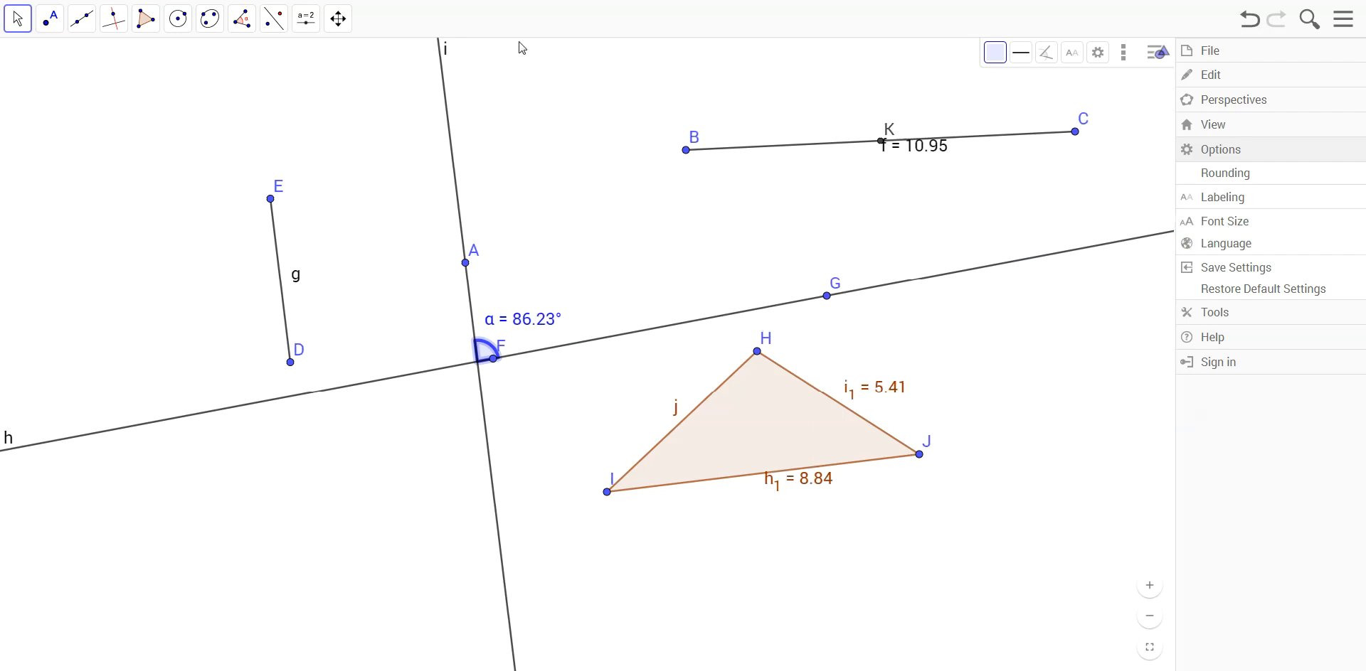
Step: Measure the triangle's interior angle at vertex I from points J, I and H, and move its label to the right of the arc
click(242, 18)
click(262, 57)
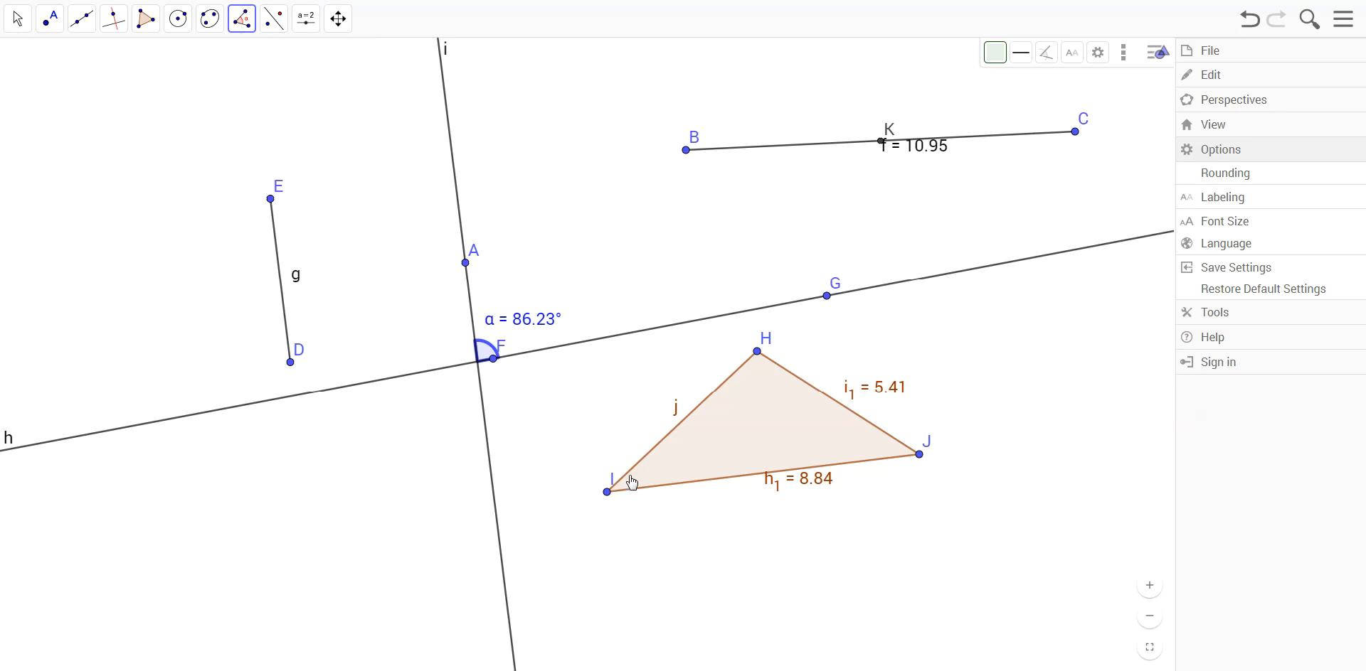
click(920, 455)
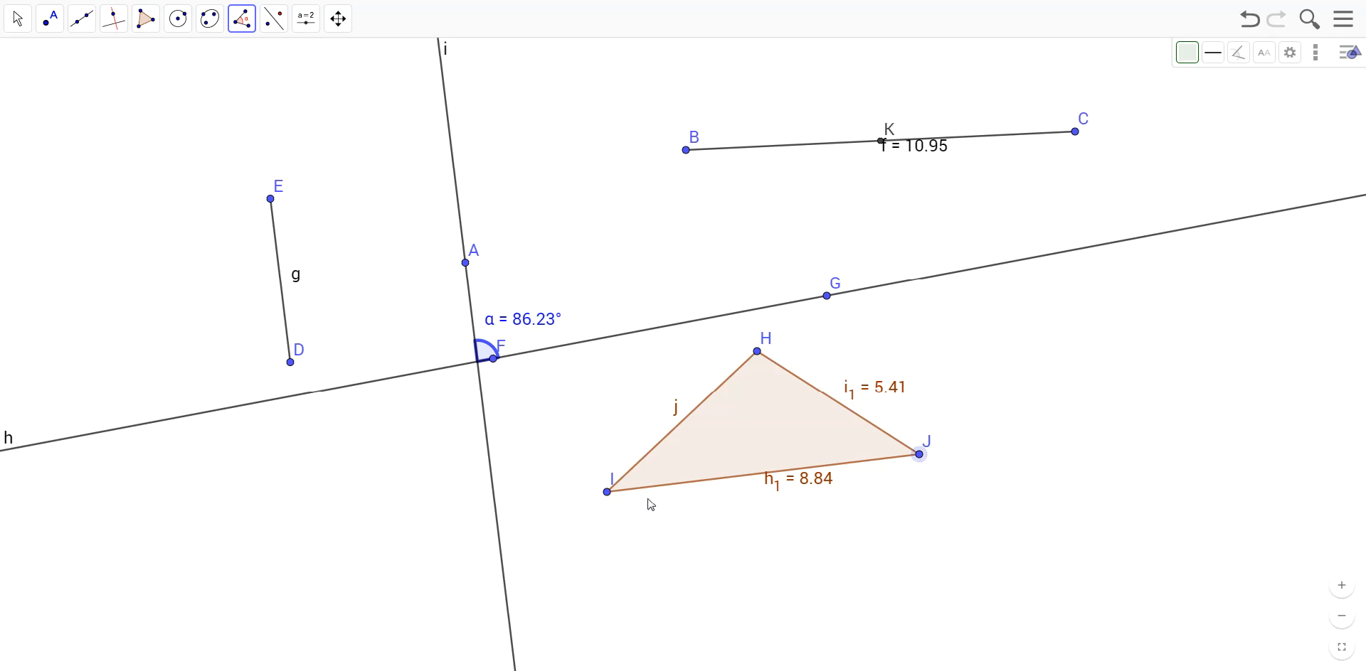
click(607, 491)
click(745, 355)
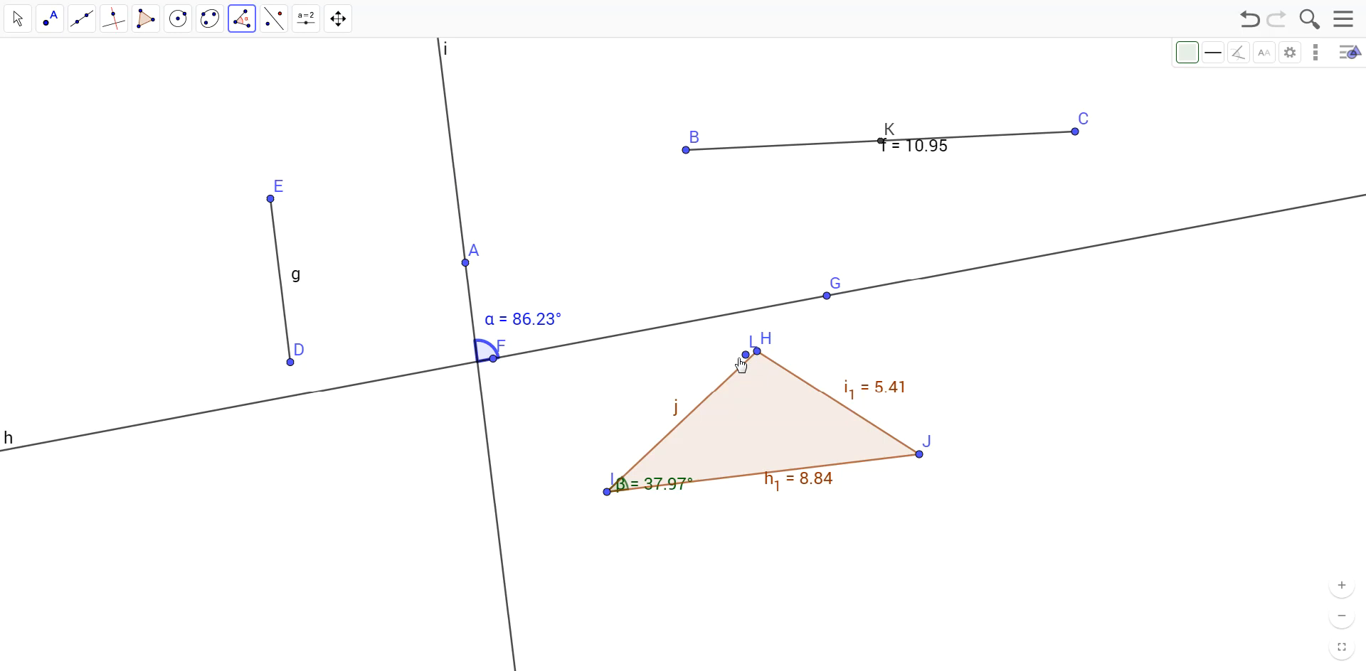
key(ctrl+z)
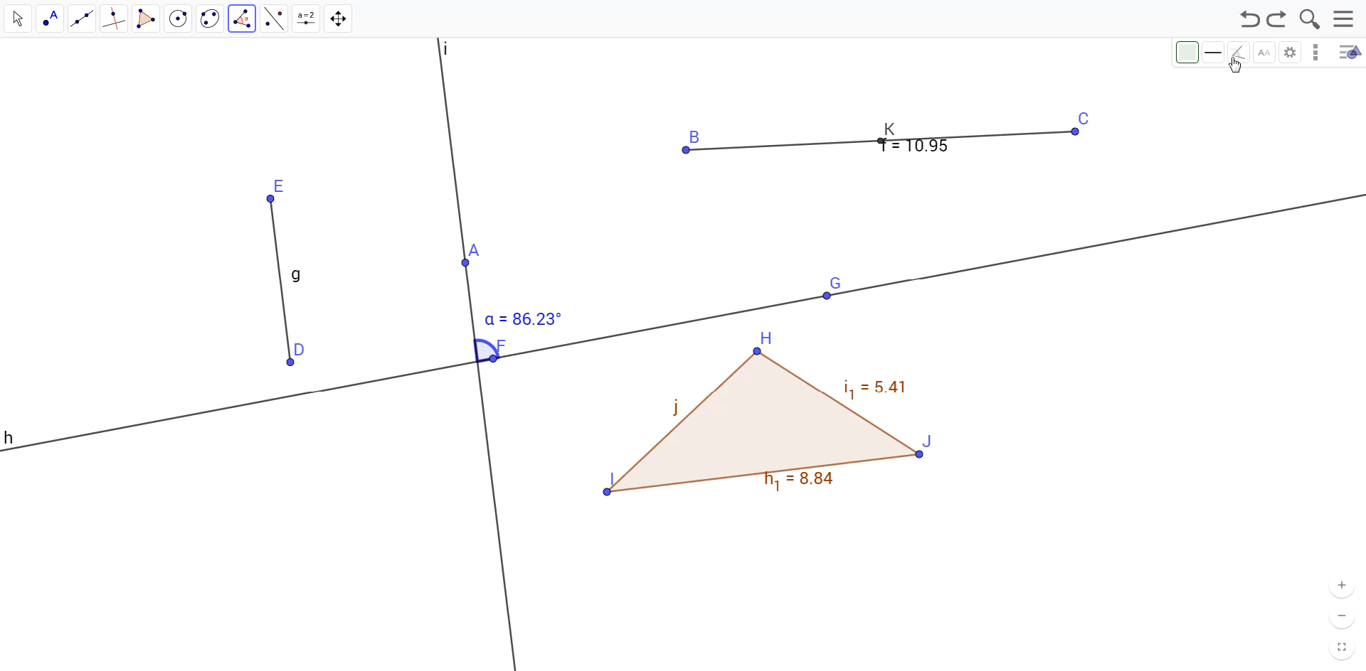
click(919, 456)
click(607, 492)
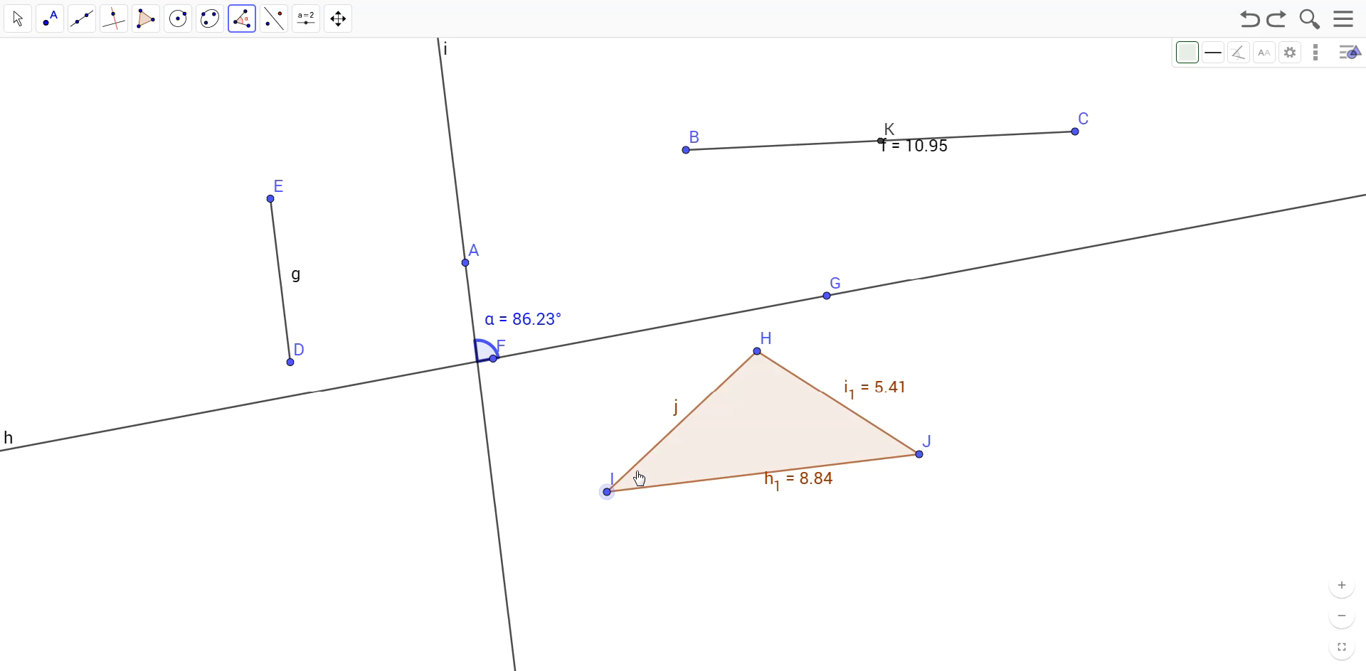
click(757, 353)
click(17, 20)
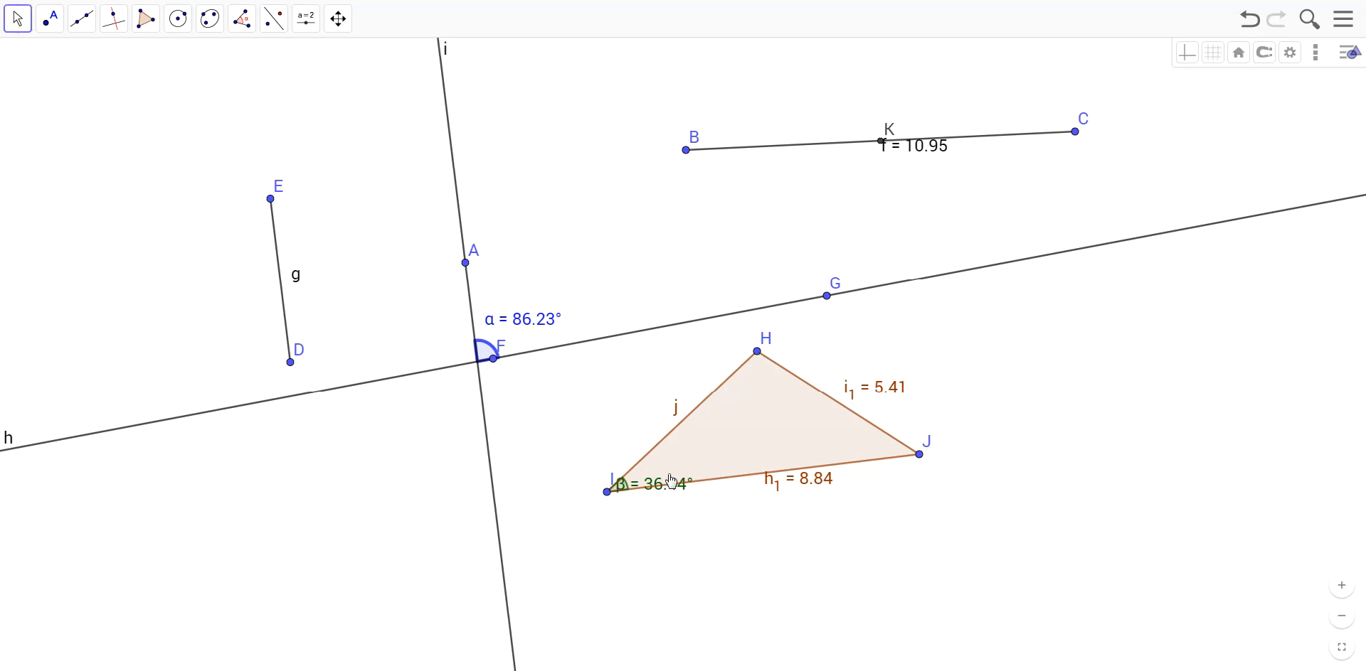
drag(671, 491, 691, 478)
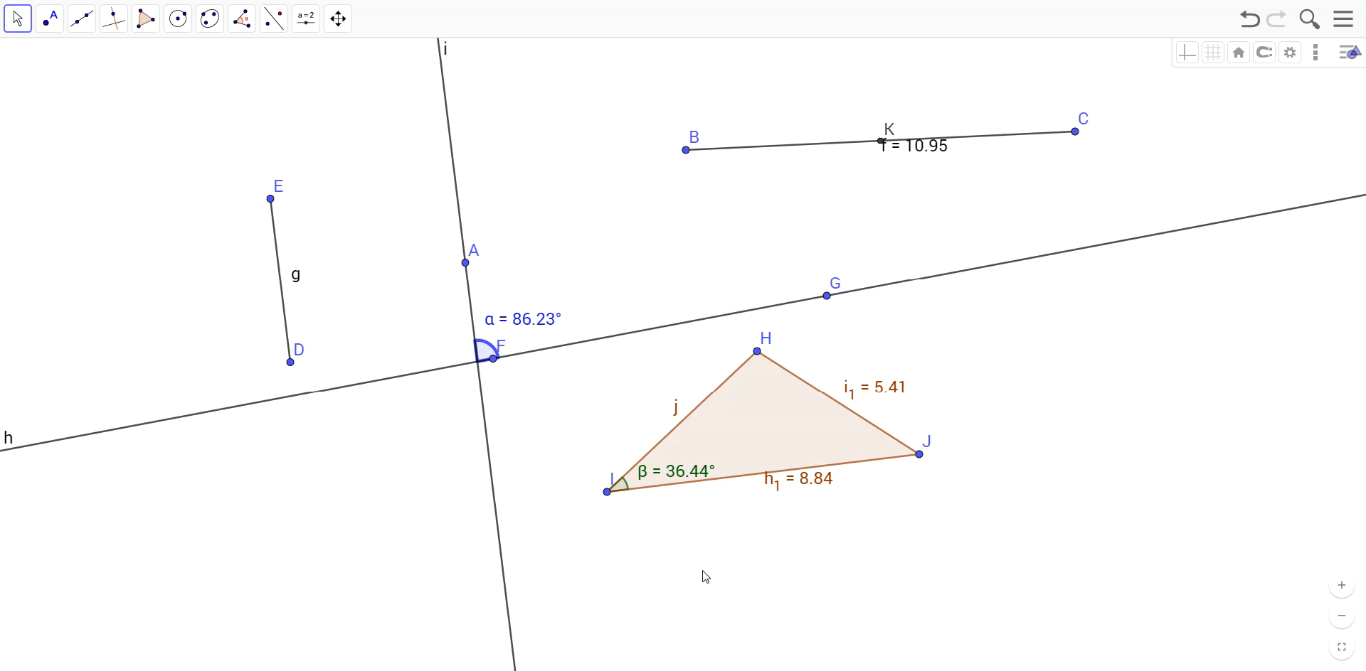
Step: Hide the label of the angle at vertex I and show it again
right_click(621, 489)
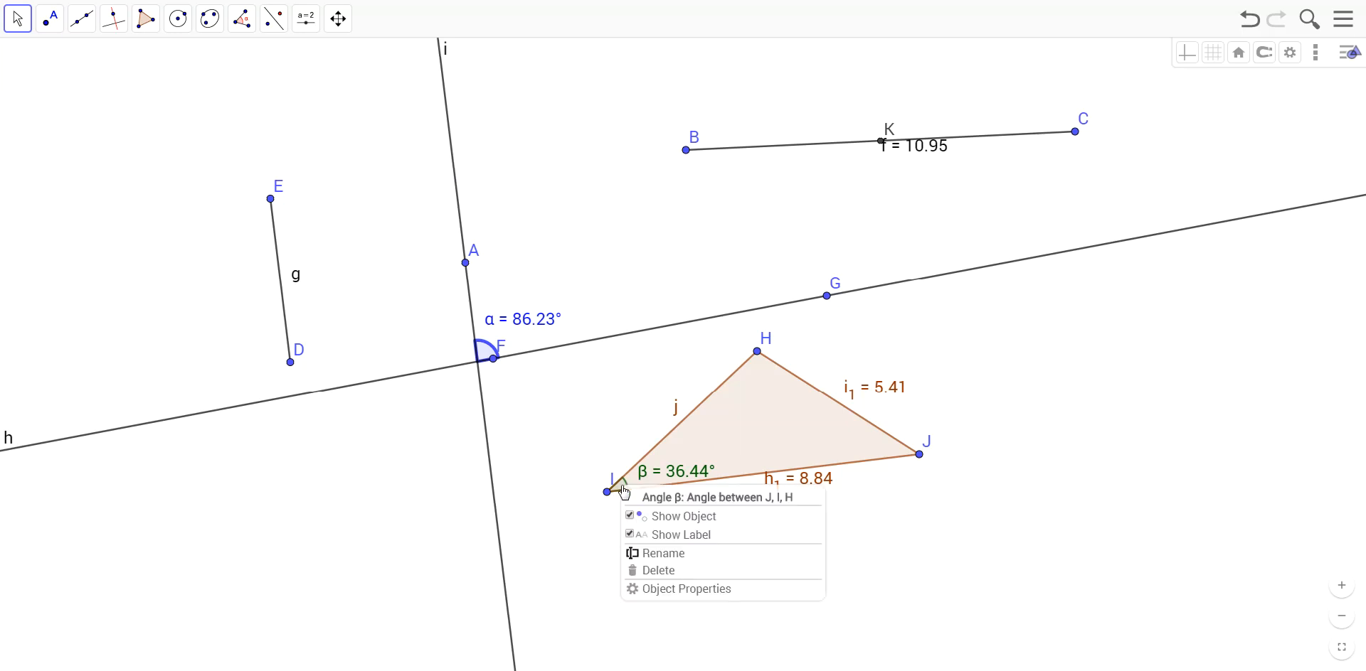
click(627, 537)
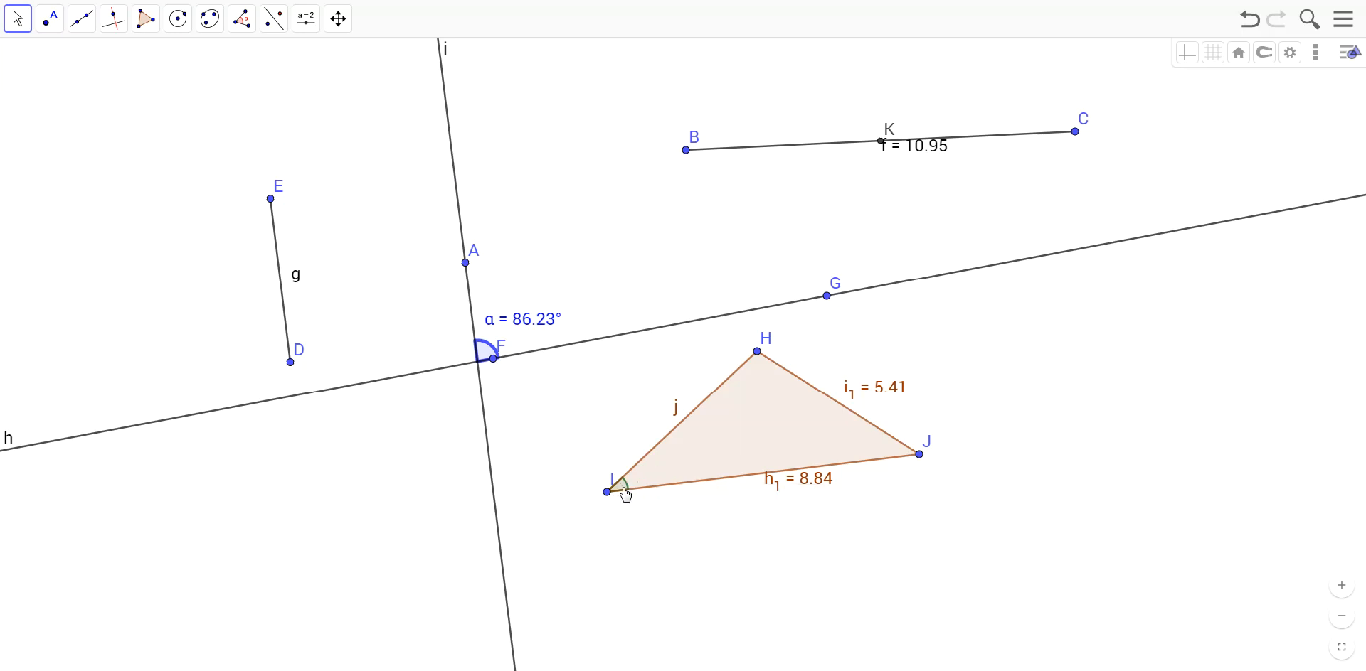
right_click(628, 492)
click(632, 537)
Step: Open the properties of the angle at vertex I and rename the angle to JIH
right_click(621, 486)
click(651, 590)
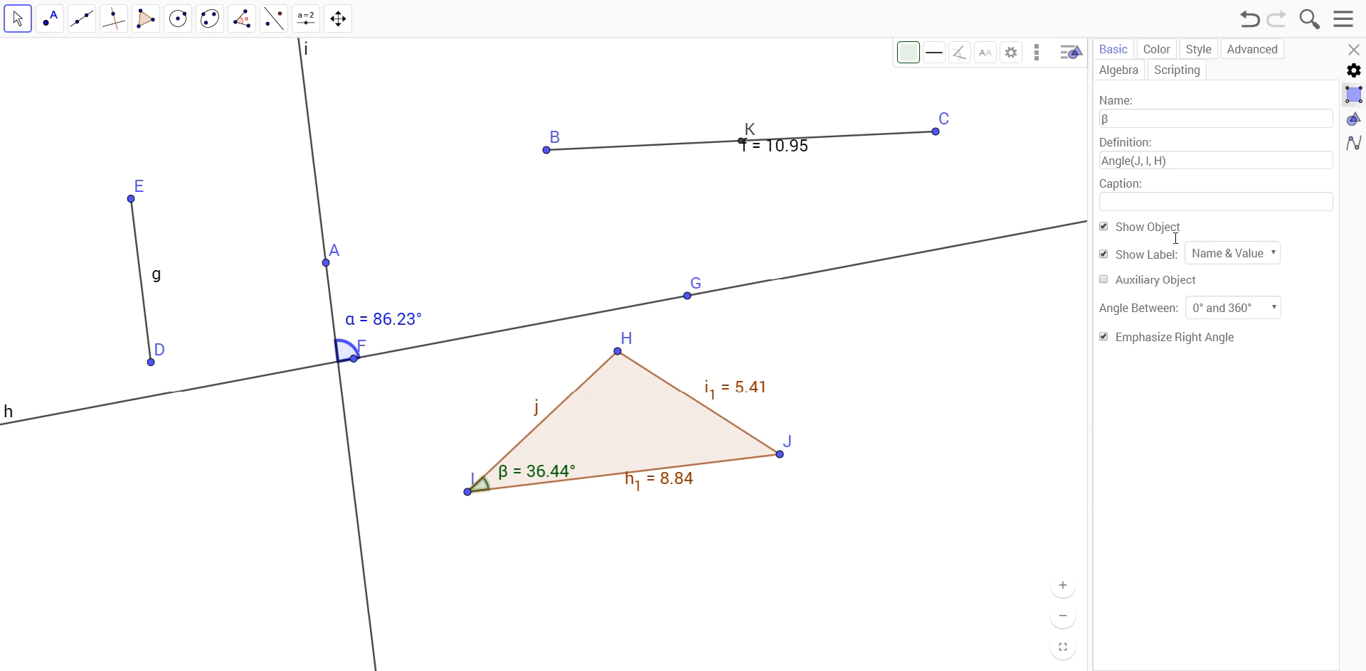
click(1154, 116)
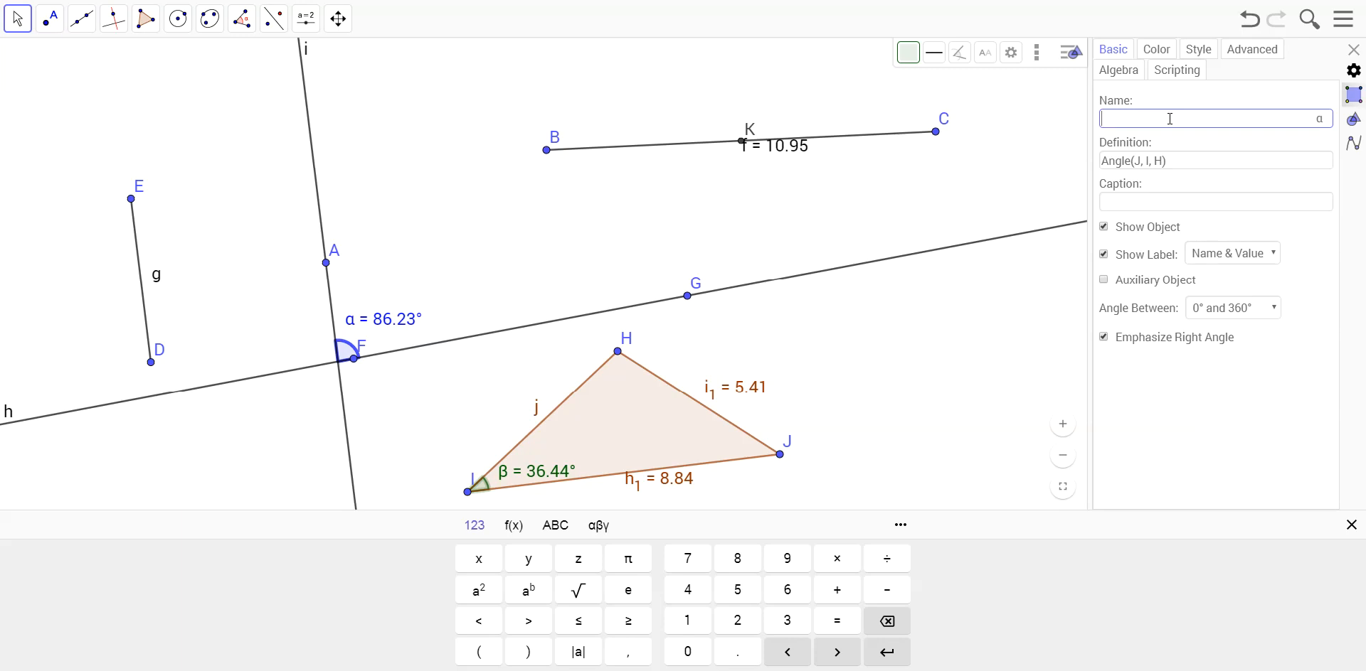
text(JIH)
key(Return)
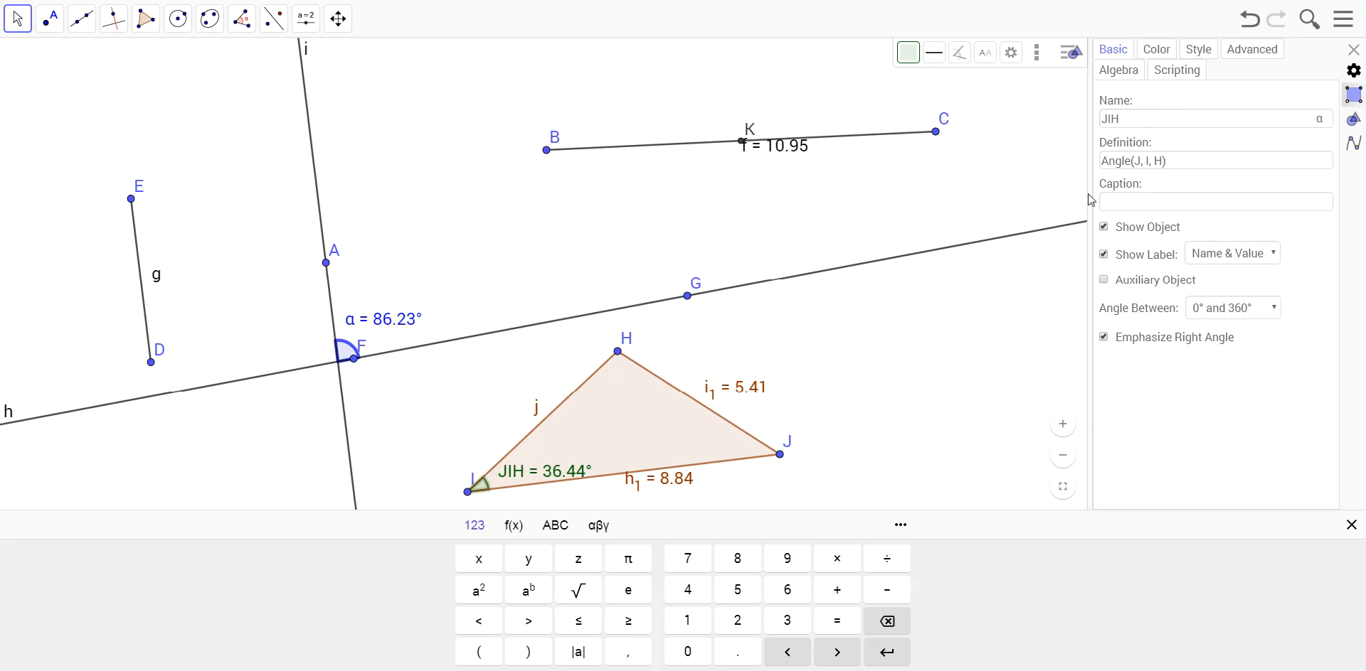
double_click(1154, 117)
key(Delete)
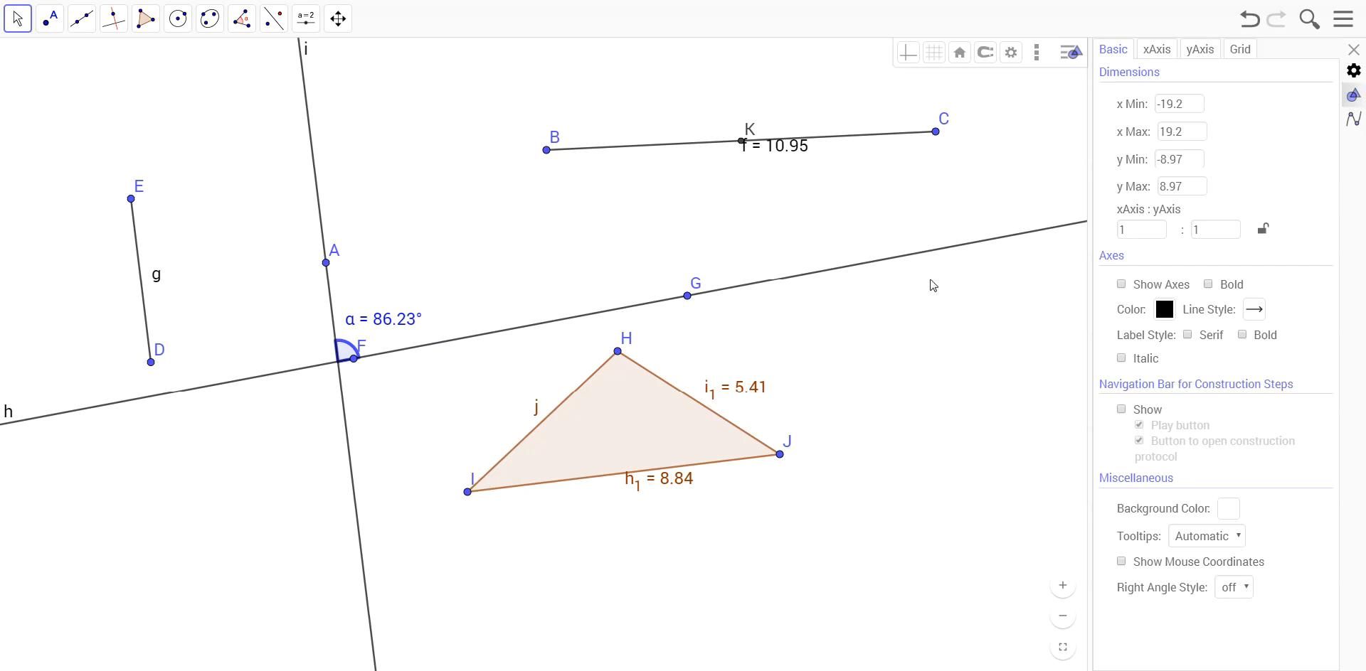
key(ctrl+z)
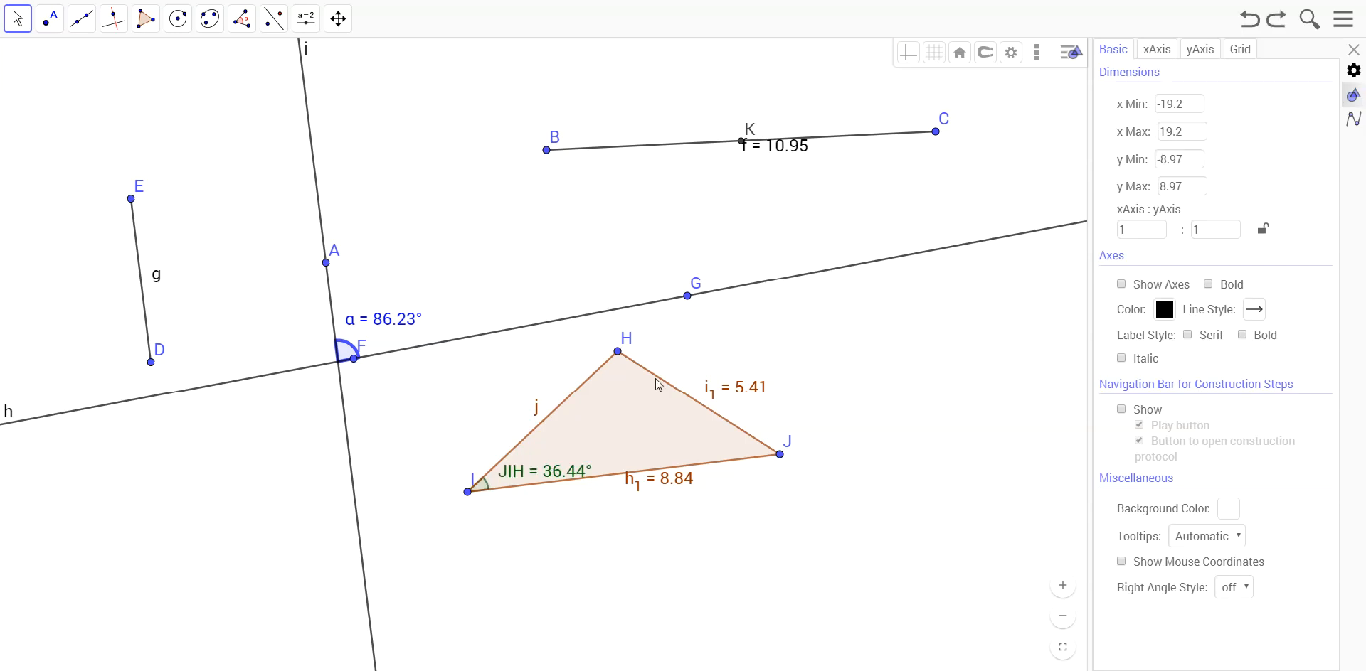
Step: Set angle JIH's label to show only its value, and deselect the angle
click(481, 486)
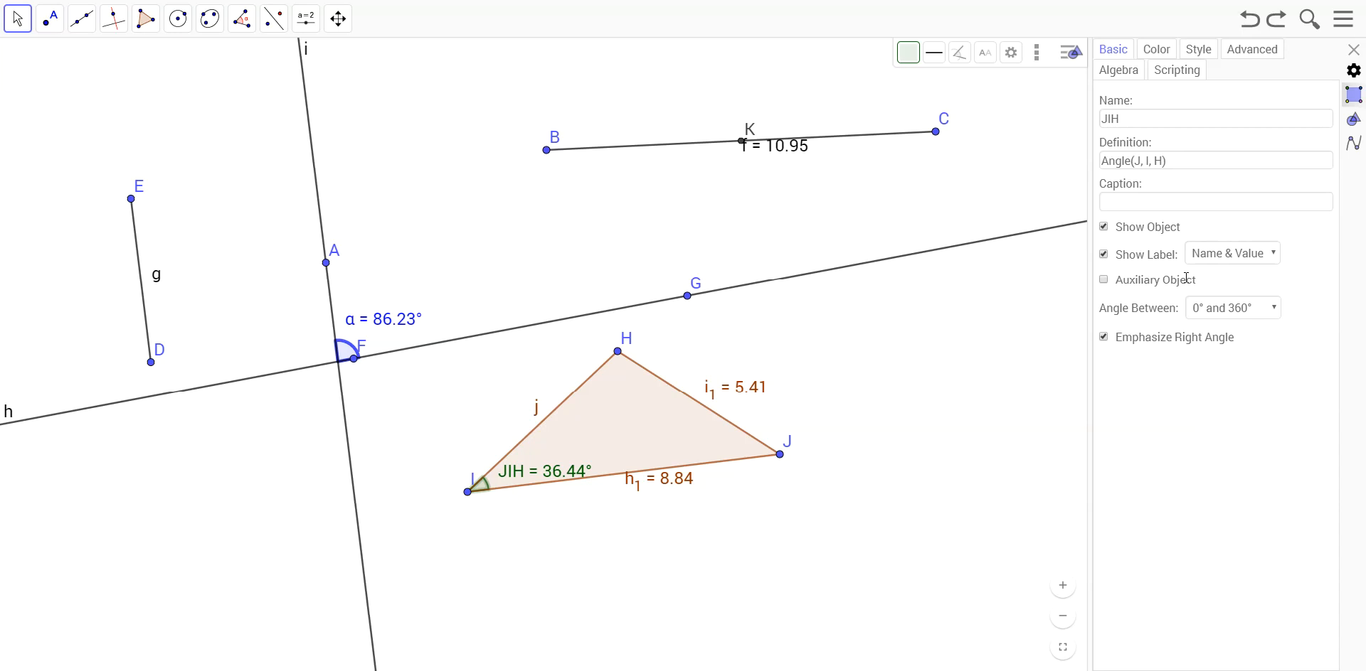
click(1235, 257)
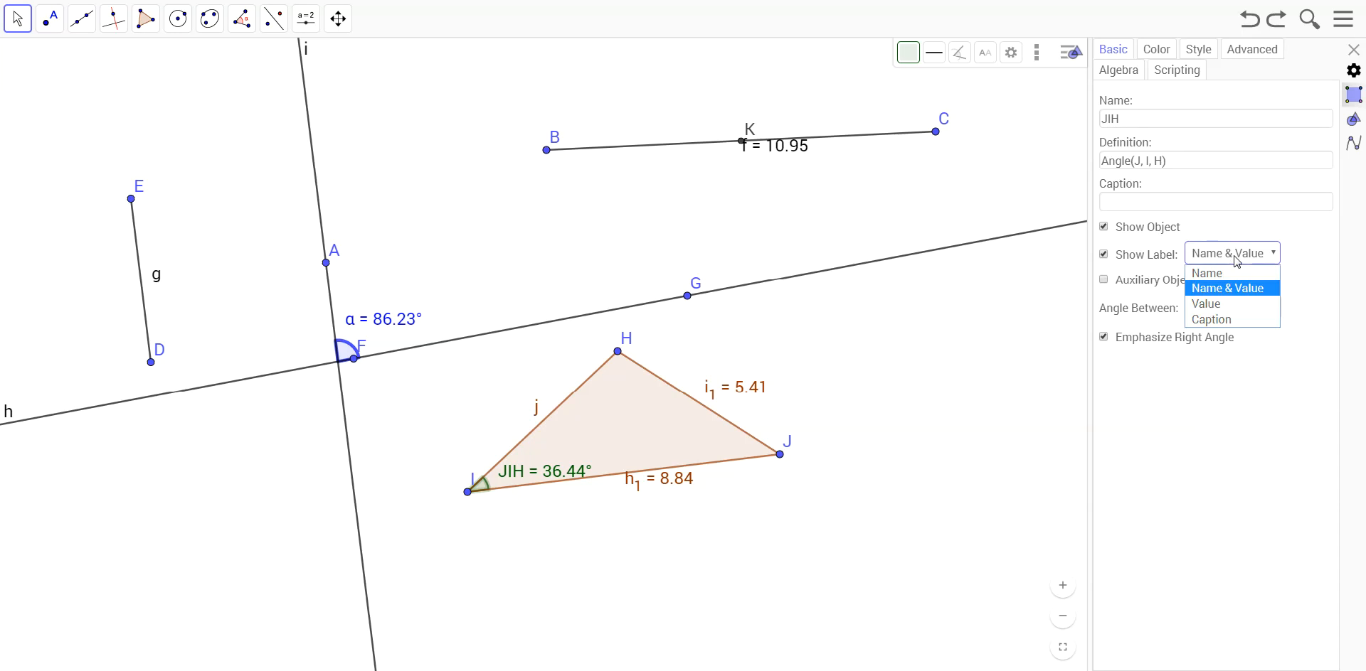
click(1231, 304)
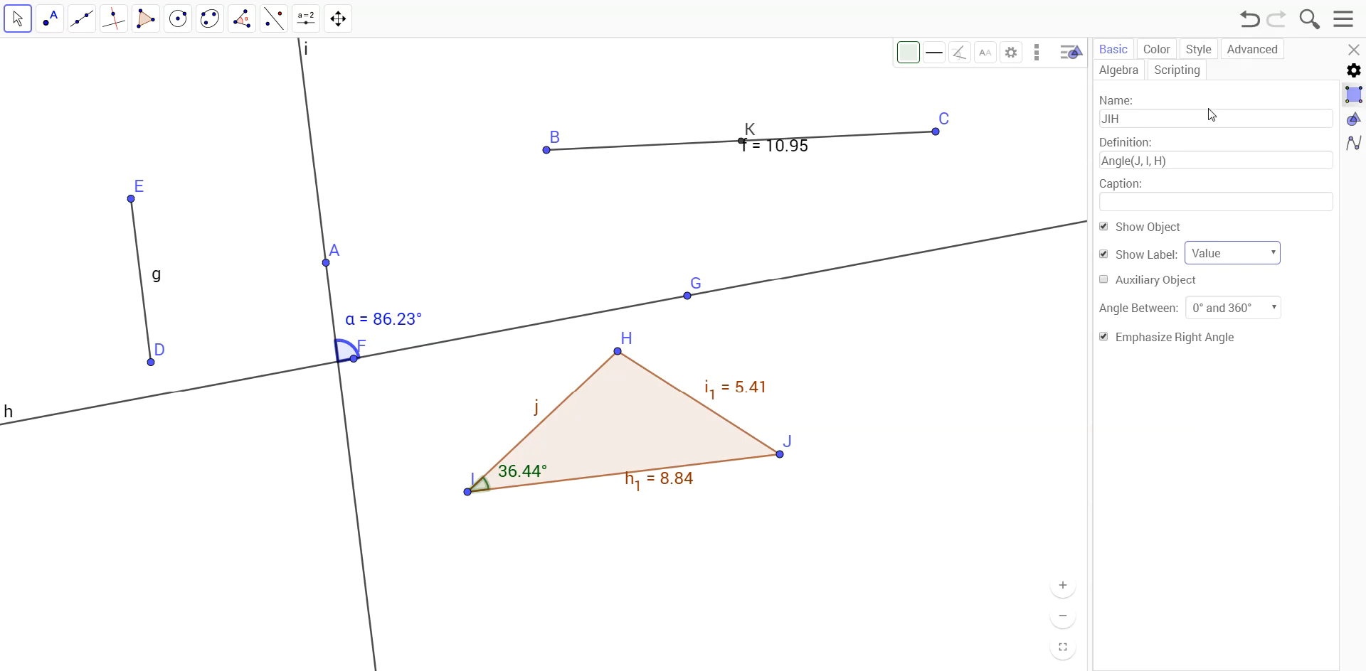
click(934, 380)
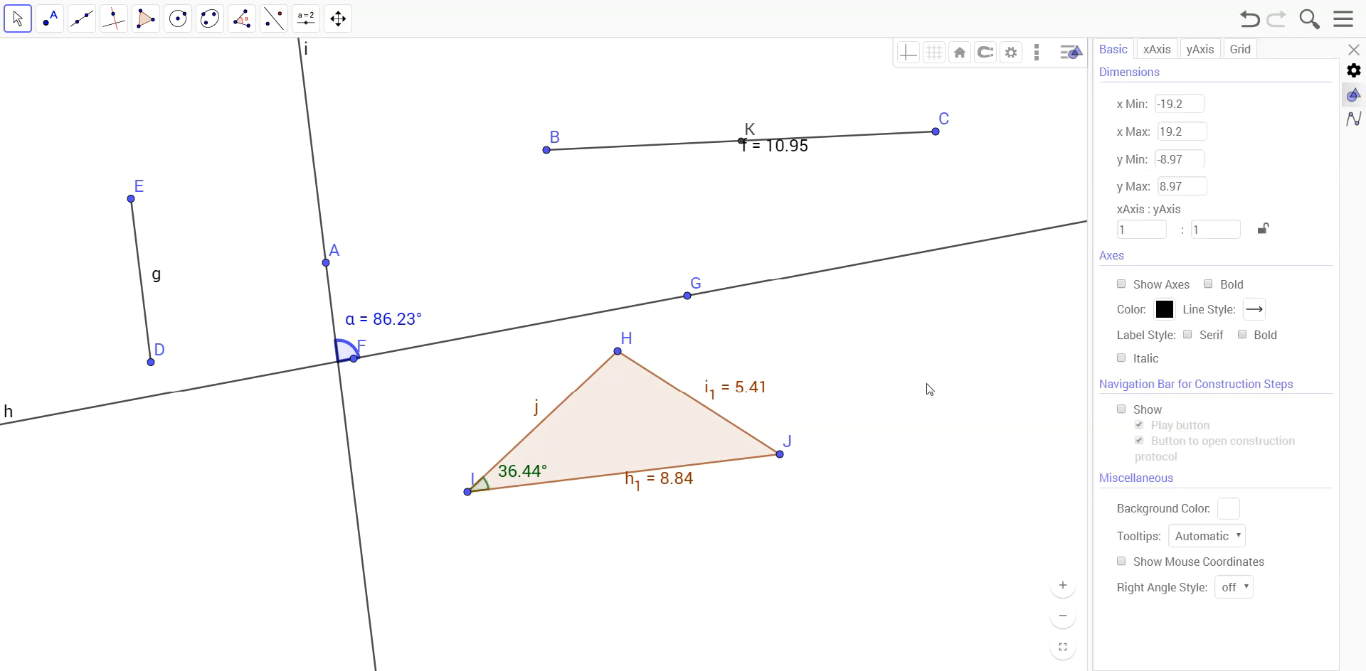